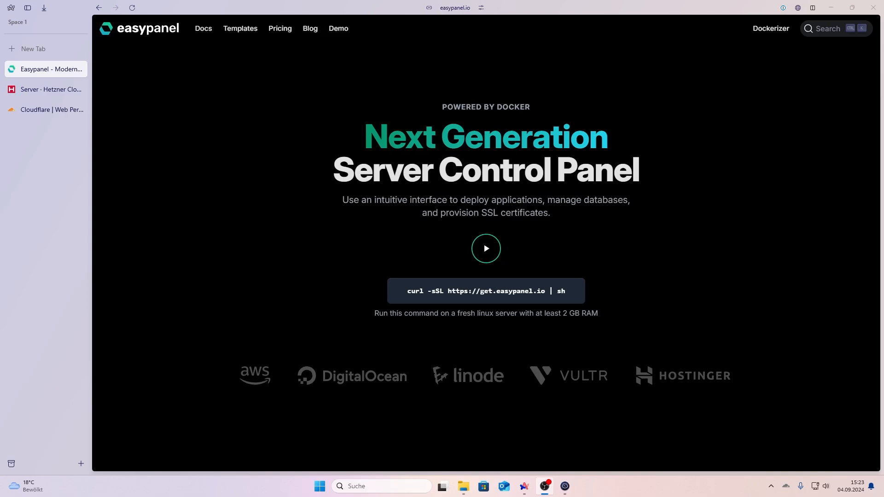
Step: Review the Easypanel pricing page, then go back to the homepage and the Hetzner Cloud console
{"action": "left_click", "coordinate": [281, 37]}
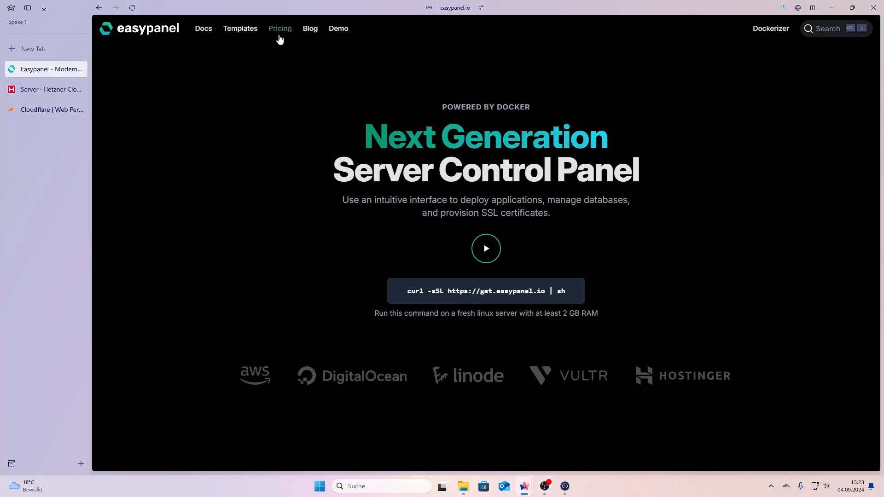
{"action": "scroll", "coordinate": [264, 255], "scroll_direction": "down", "scroll_amount": 1}
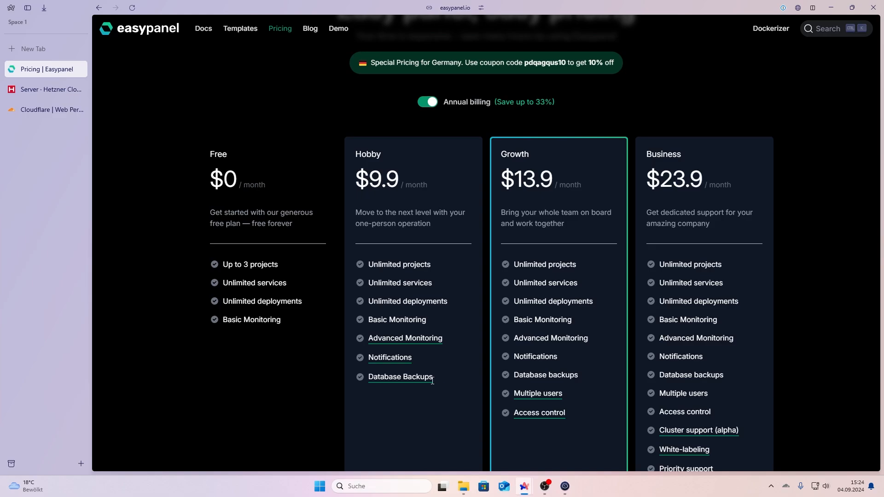
{"action": "scroll", "coordinate": [579, 429], "scroll_direction": "down", "scroll_amount": 2}
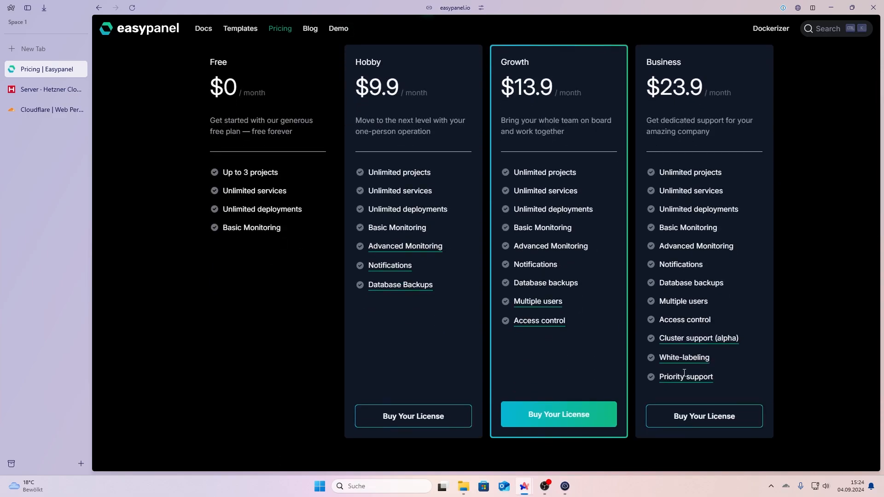
{"action": "scroll", "coordinate": [350, 282], "scroll_direction": "up", "scroll_amount": 4}
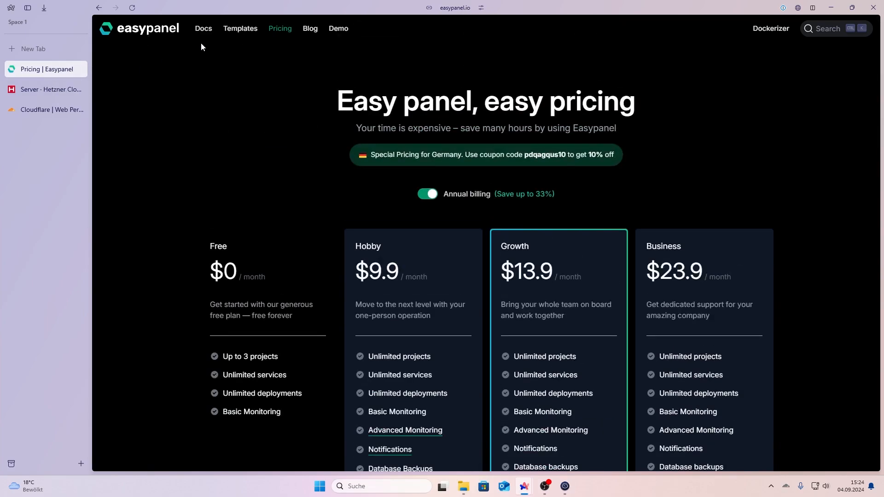
{"action": "left_click", "coordinate": [158, 35]}
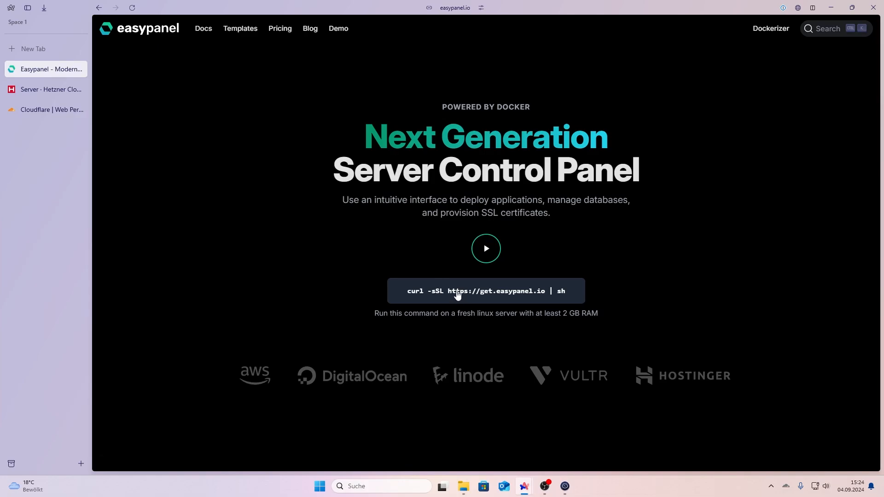
{"action": "left_click", "coordinate": [51, 89]}
Step: Order a shared x86 CPX21 Ubuntu 24.04 server in Nuremberg
{"action": "left_click", "coordinate": [539, 319]}
{"action": "left_click", "coordinate": [304, 250]}
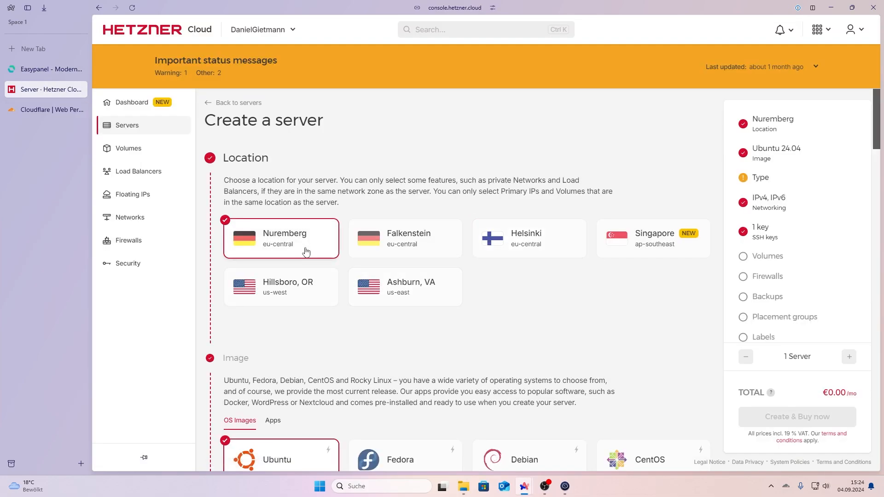
{"action": "scroll", "coordinate": [305, 250], "scroll_direction": "down", "scroll_amount": 4}
{"action": "scroll", "coordinate": [470, 230], "scroll_direction": "down", "scroll_amount": 1}
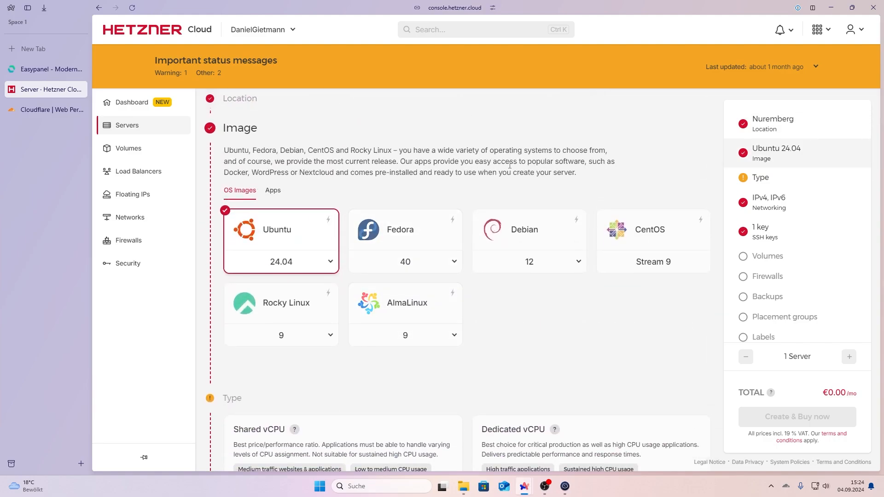
{"action": "scroll", "coordinate": [312, 256], "scroll_direction": "down", "scroll_amount": 4}
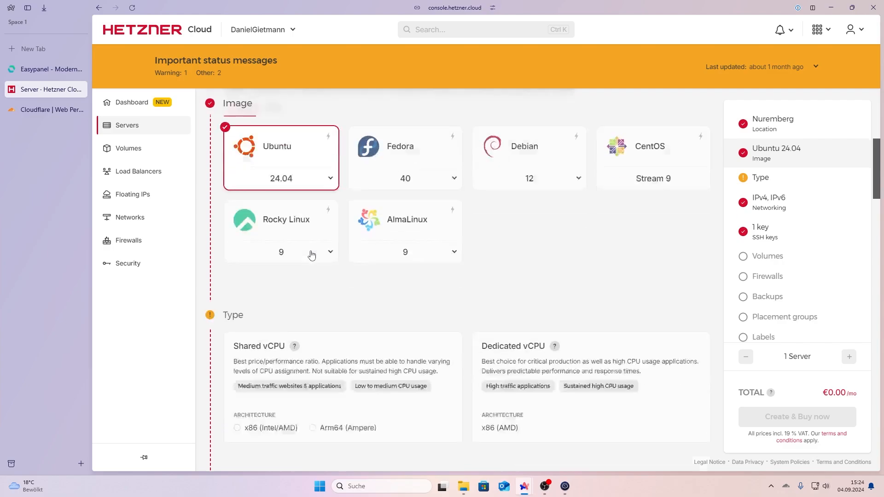
{"action": "left_click", "coordinate": [312, 256]}
{"action": "scroll", "coordinate": [316, 351], "scroll_direction": "down", "scroll_amount": 2}
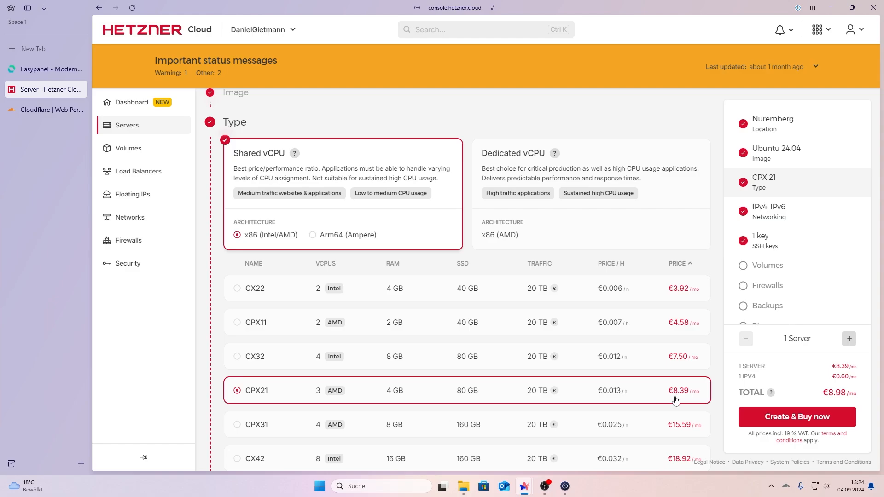
{"action": "left_click", "coordinate": [810, 424]}
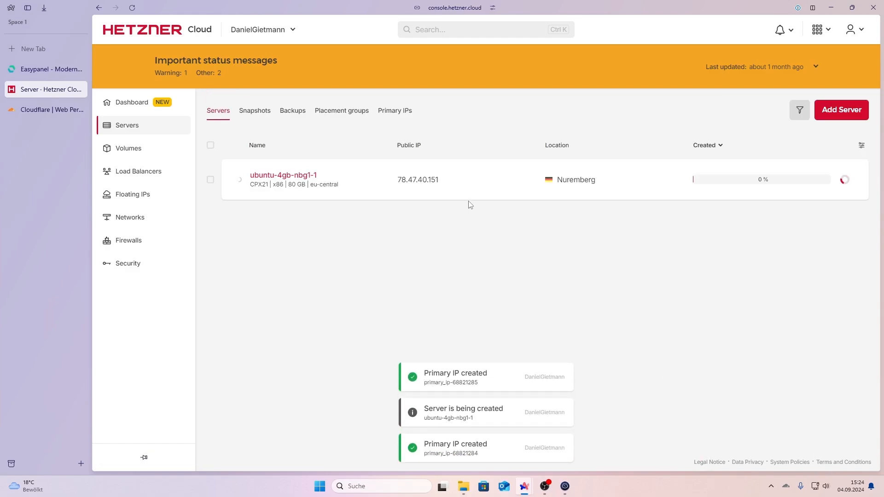
{"action": "mouse_move", "coordinate": [427, 185]}
Step: Save a new Termius host with the server IP 78.47.40.151
{"action": "left_click", "coordinate": [565, 486]}
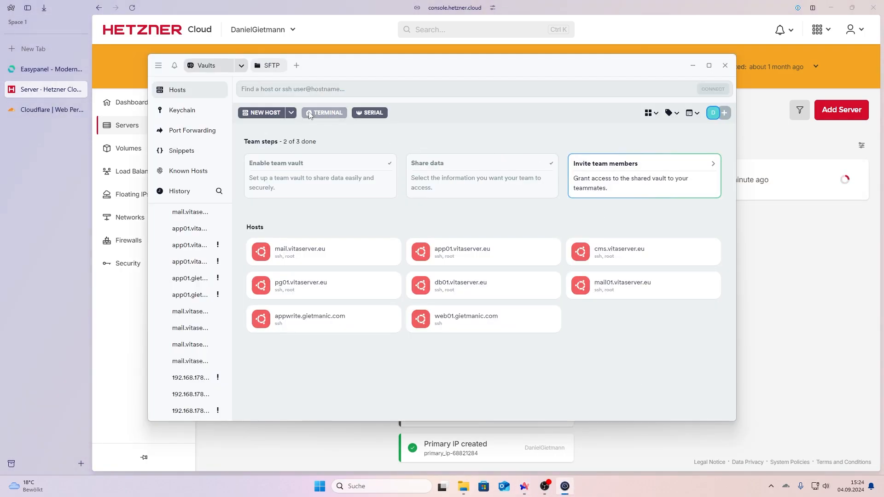
{"action": "left_click", "coordinate": [261, 112]}
{"action": "key", "text": "ctrl+v"}
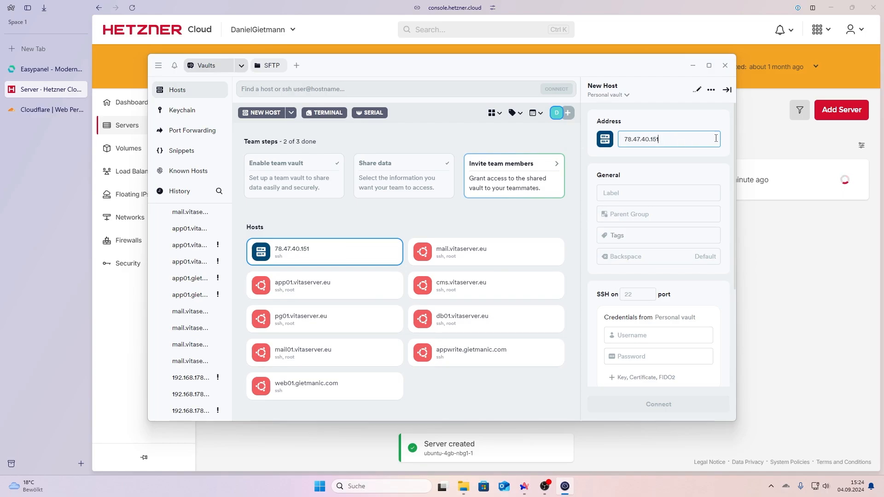
{"action": "left_click", "coordinate": [727, 90]}
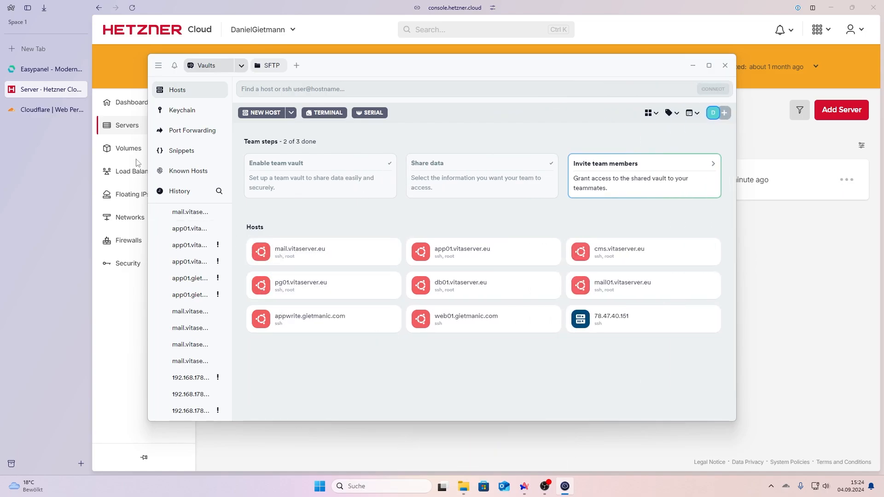
Step: Check the Hetzner SSH keys page, then connect to the 78.47.40.151 host as root
{"action": "left_click", "coordinate": [128, 288]}
{"action": "left_click", "coordinate": [128, 264]}
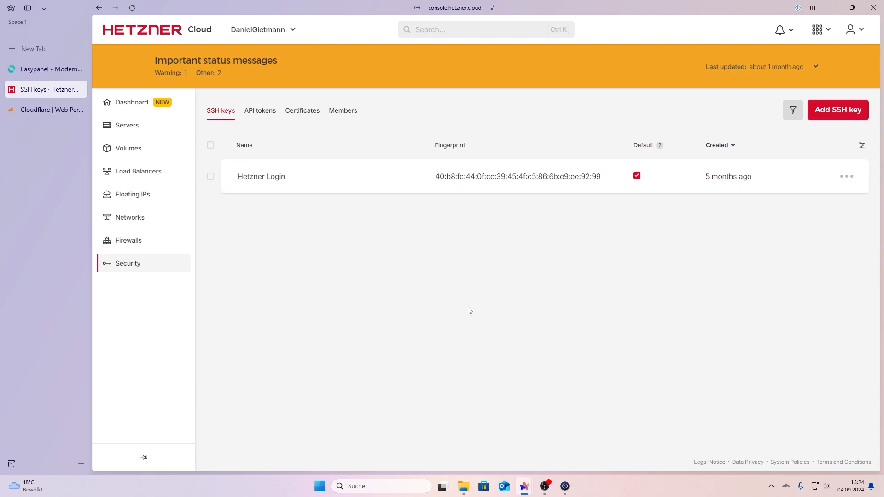
{"action": "left_click", "coordinate": [565, 486]}
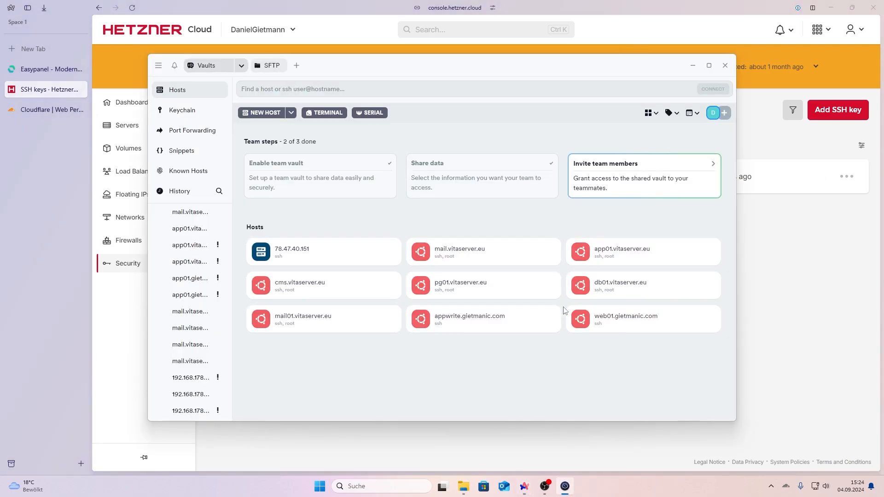
{"action": "double_click", "coordinate": [313, 253]}
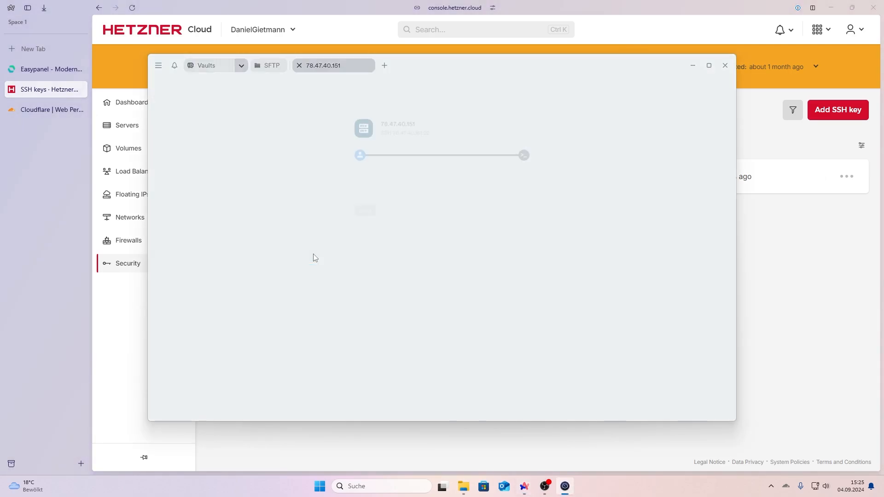
{"action": "left_click", "coordinate": [401, 188]}
{"action": "type", "text": "root"}
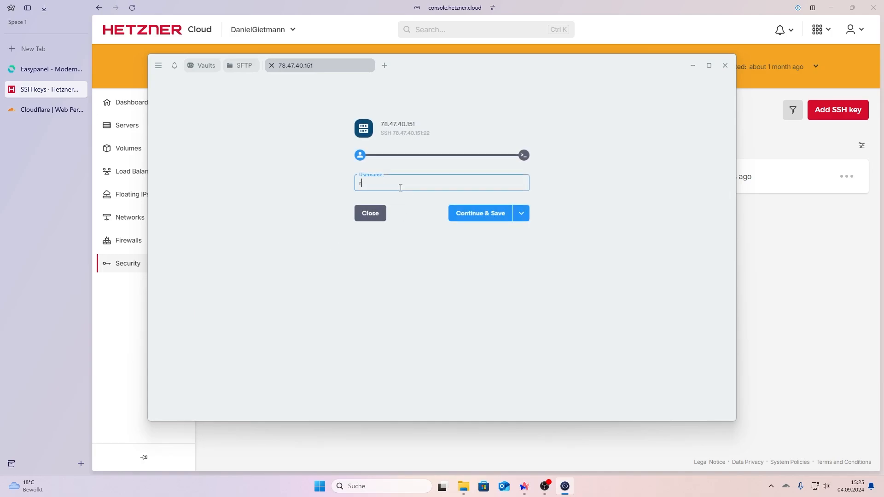
{"action": "key", "text": "Return"}
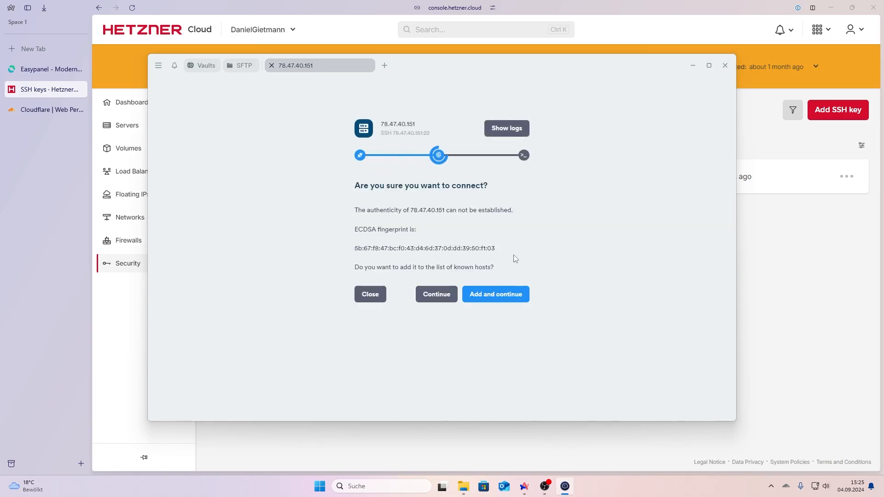
Step: Trust the server fingerprint and authenticate with the Hetzner public SSH key
{"action": "left_click", "coordinate": [495, 295]}
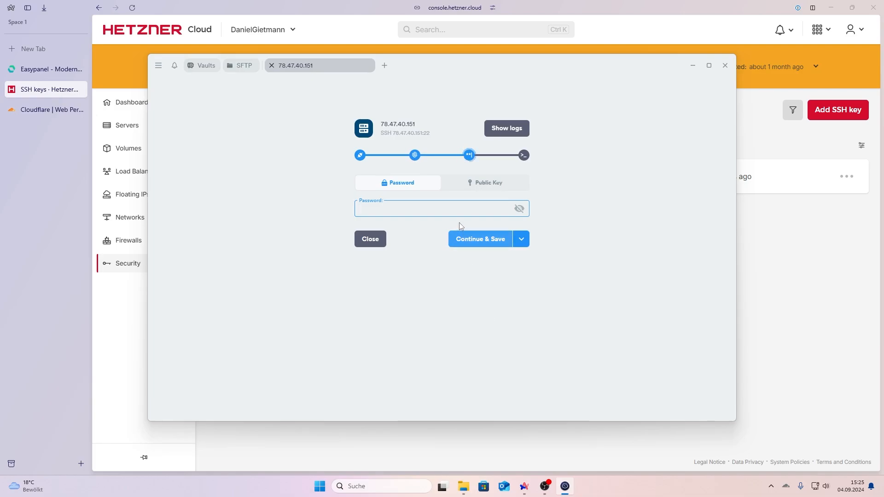
{"action": "left_click", "coordinate": [471, 185]}
{"action": "left_click", "coordinate": [434, 247]}
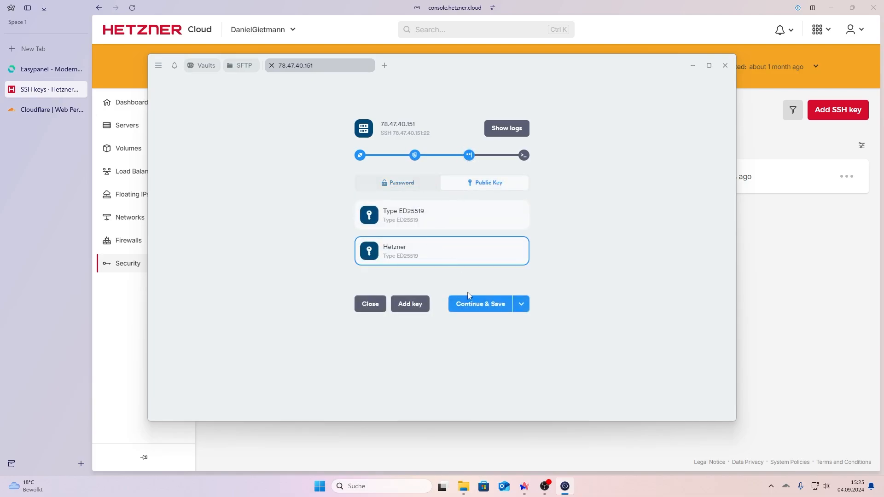
{"action": "left_click", "coordinate": [474, 304]}
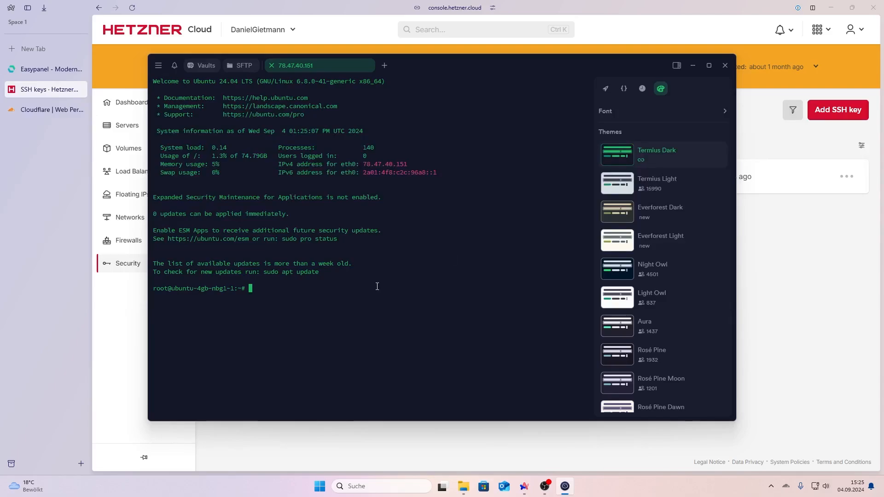
Step: Copy the Easypanel install curl command and run it on the server
{"action": "left_click", "coordinate": [46, 110]}
{"action": "left_click", "coordinate": [46, 89]}
{"action": "left_click", "coordinate": [46, 69]}
{"action": "left_click", "coordinate": [446, 290]}
{"action": "key", "text": "ctrl+c"}
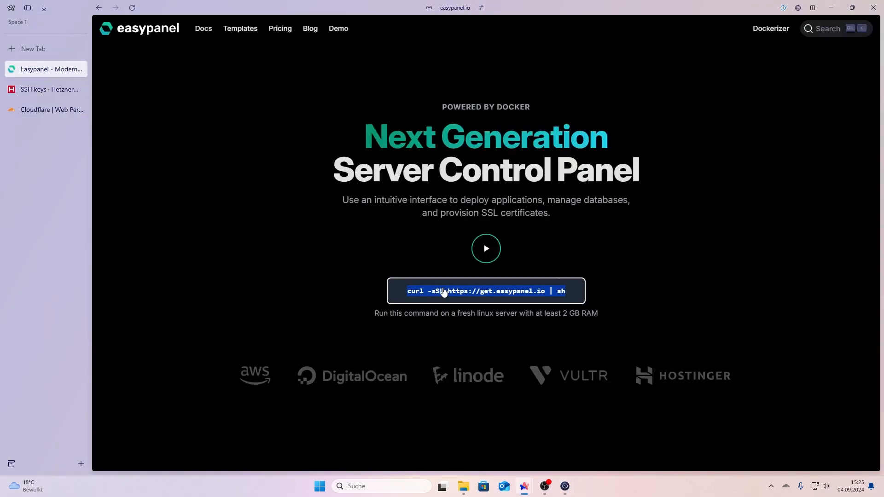
{"action": "left_click", "coordinate": [574, 484]}
{"action": "key", "text": "ctrl+v"}
{"action": "left_click", "coordinate": [476, 288]}
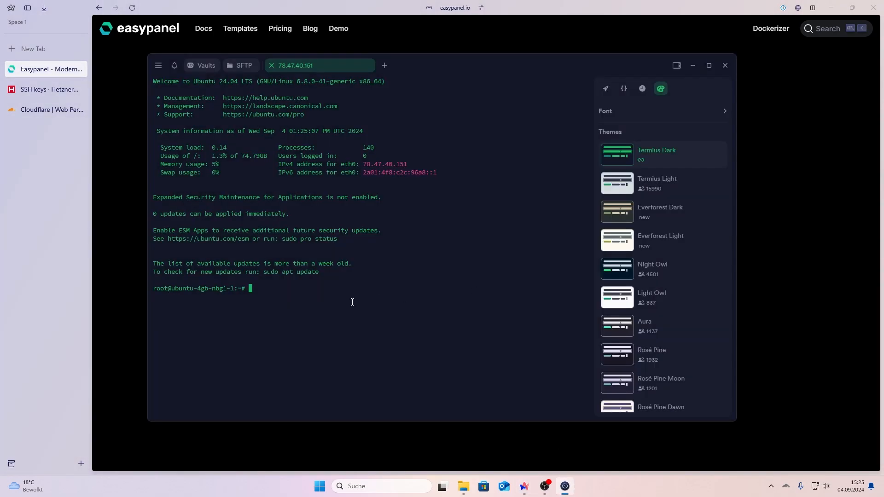
{"action": "key", "text": "Return"}
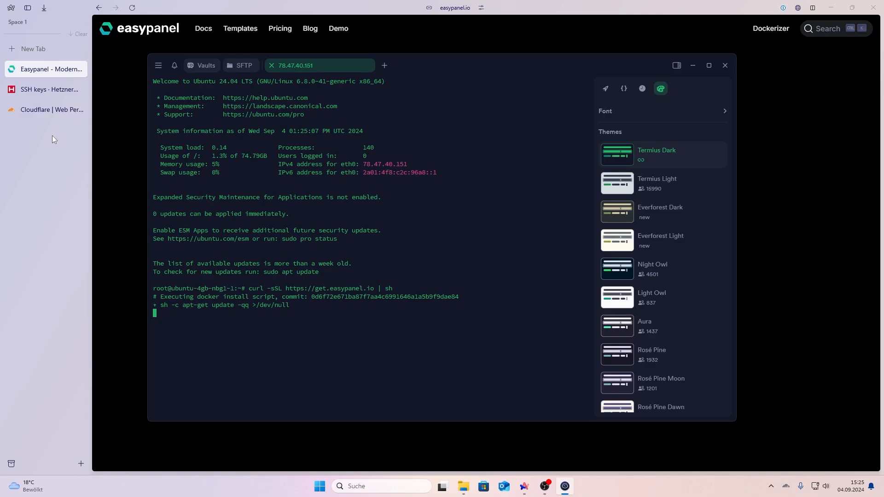
{"action": "left_click", "coordinate": [56, 95]}
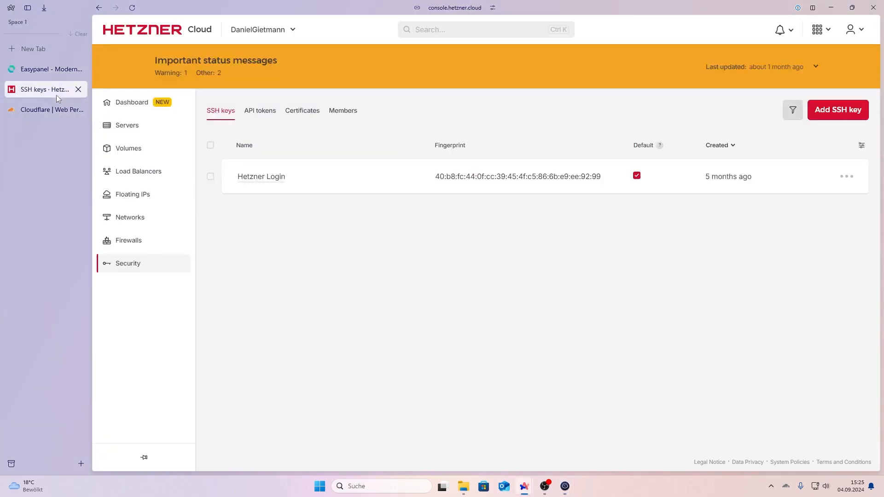
{"action": "left_click", "coordinate": [180, 128]}
Step: Copy the server's public IP and start a new A record in Cloudflare DNS
{"action": "left_click", "coordinate": [417, 179]}
{"action": "left_click", "coordinate": [62, 110]}
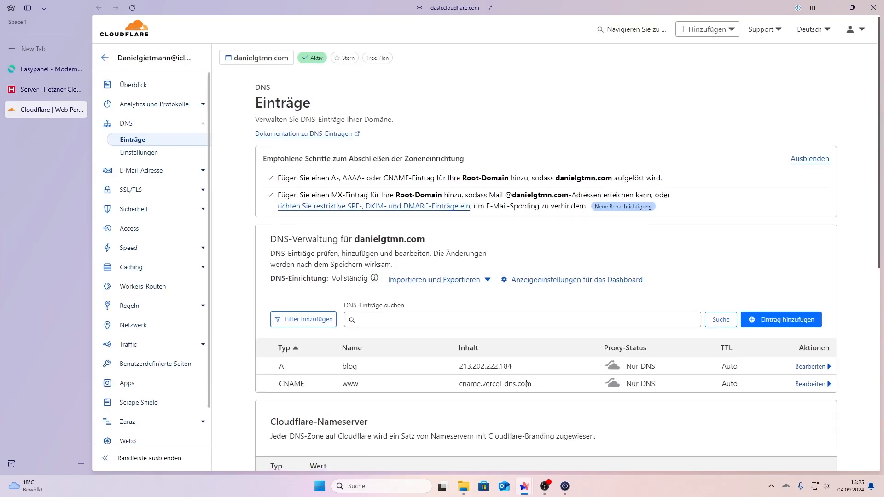
{"action": "scroll", "coordinate": [552, 277], "scroll_direction": "down", "scroll_amount": 3}
{"action": "left_click", "coordinate": [782, 185]}
{"action": "left_click", "coordinate": [289, 246]}
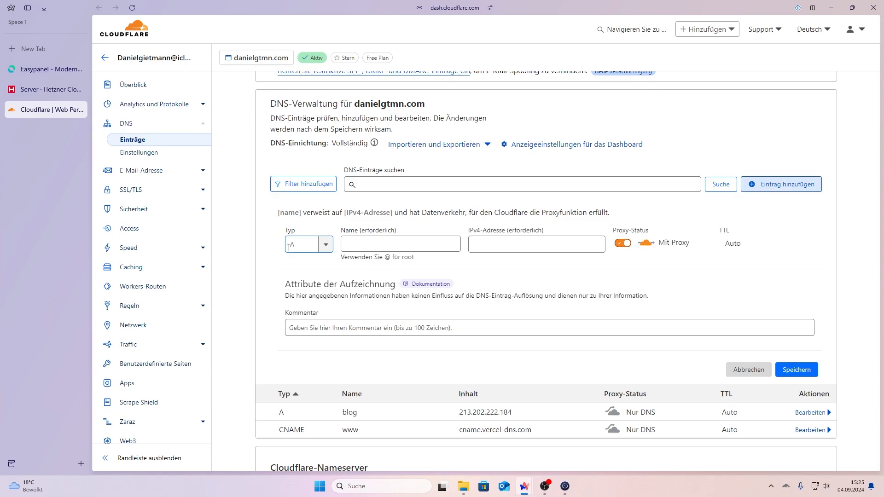
Step: Save a DNS-only A record 'deploy' pointing to 78.47.40.151 and enter deploy.danielgtmn.com in a new tab
{"action": "left_click", "coordinate": [365, 245]}
{"action": "type", "text": "deploy"}
{"action": "key", "text": "Tab"}
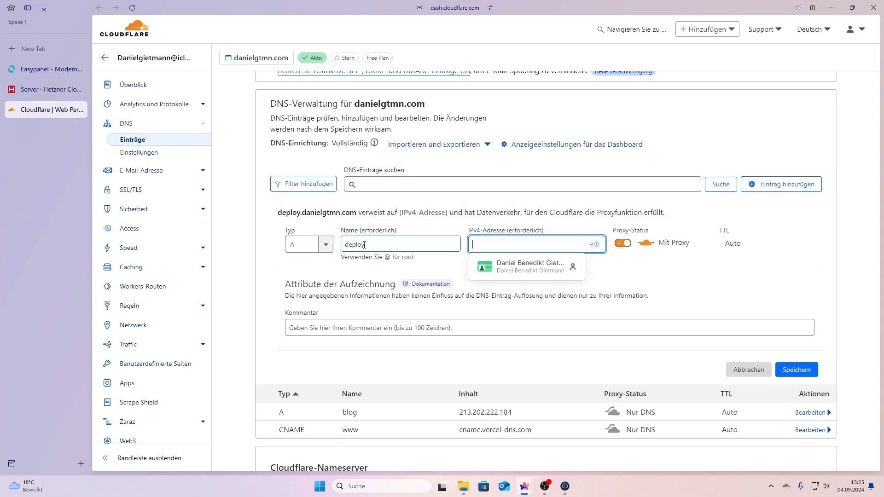
{"action": "key", "text": "ctrl+v"}
{"action": "key", "text": "Tab"}
{"action": "key", "text": "space"}
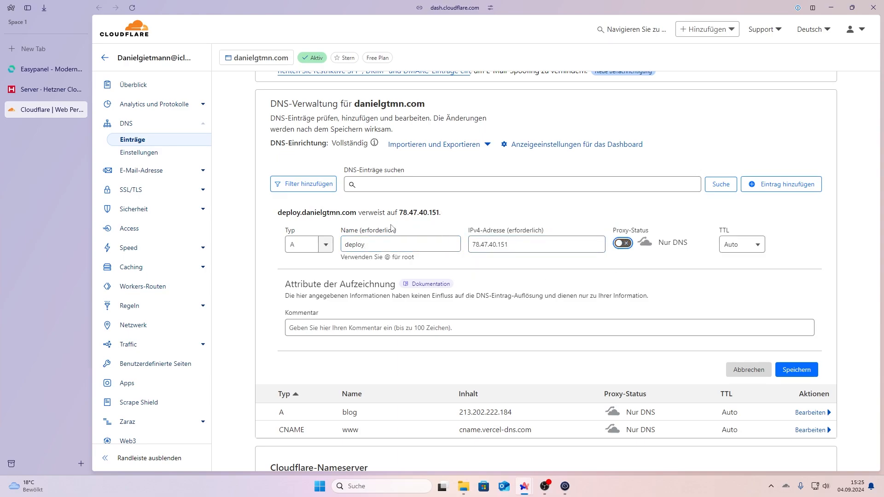
{"action": "left_click_drag", "start_coordinate": [280, 212], "coordinate": [359, 213]}
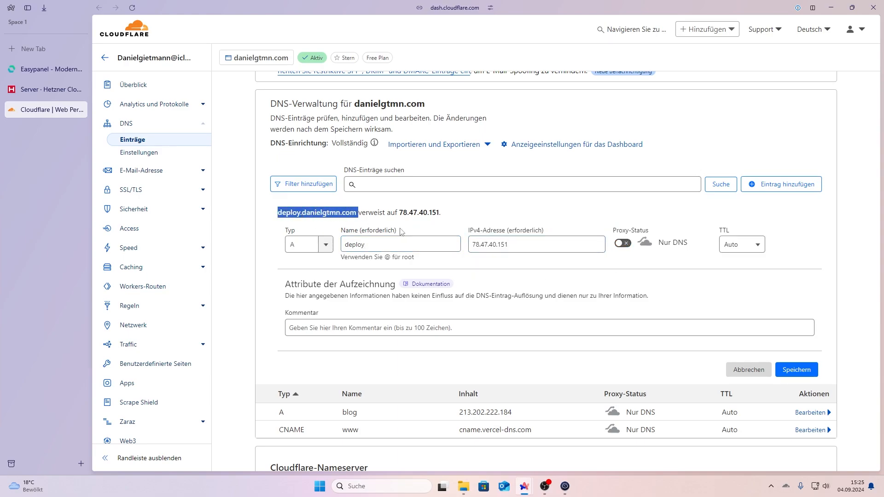
{"action": "left_click", "coordinate": [813, 372]}
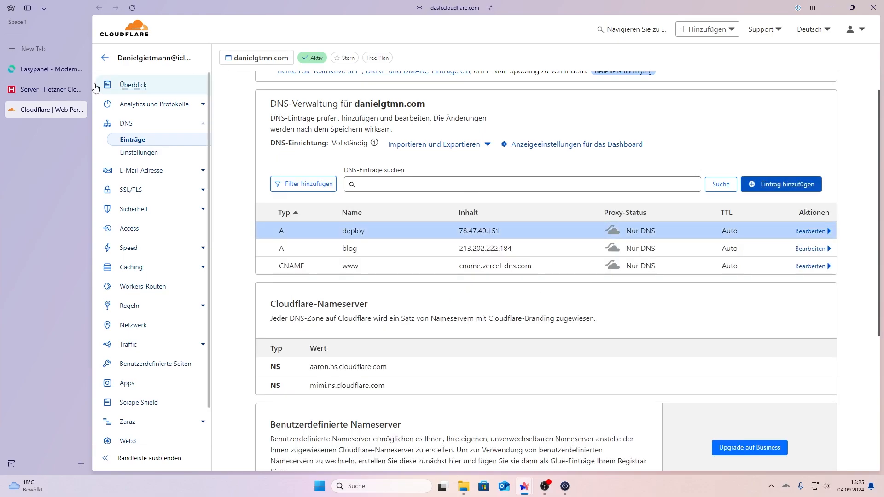
{"action": "left_click", "coordinate": [38, 50]}
{"action": "key", "text": "ctrl+v"}
{"action": "key", "text": "Return"}
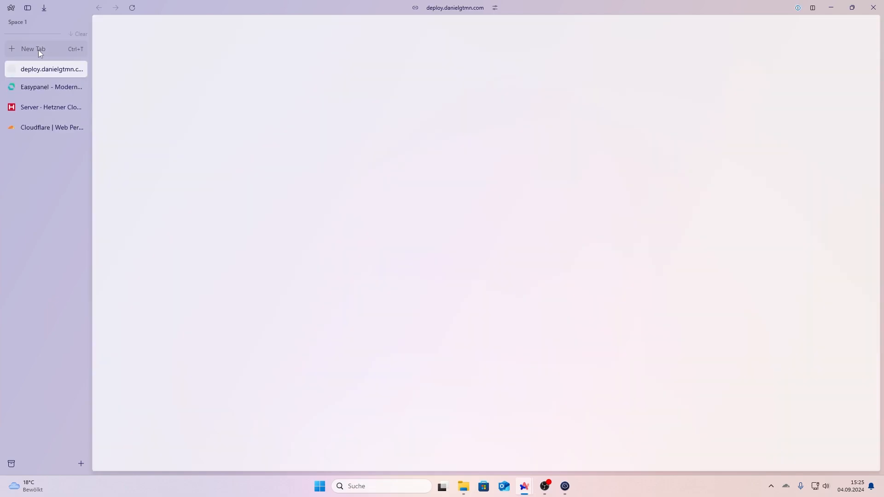
{"action": "left_click", "coordinate": [46, 109]}
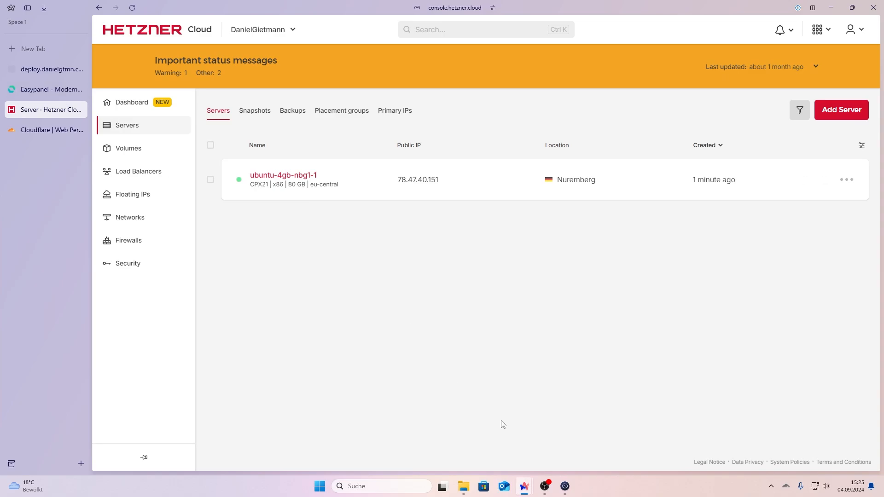
{"action": "left_click", "coordinate": [566, 486]}
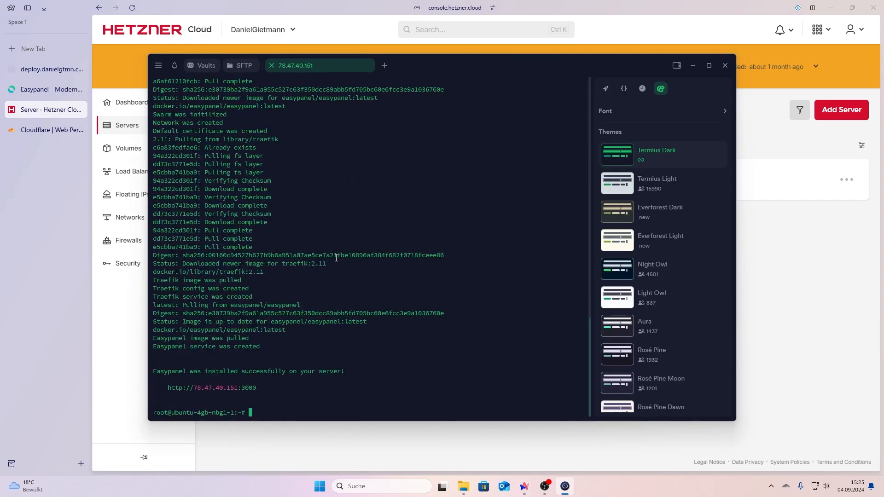
{"action": "left_click_drag", "start_coordinate": [260, 388], "coordinate": [169, 390]}
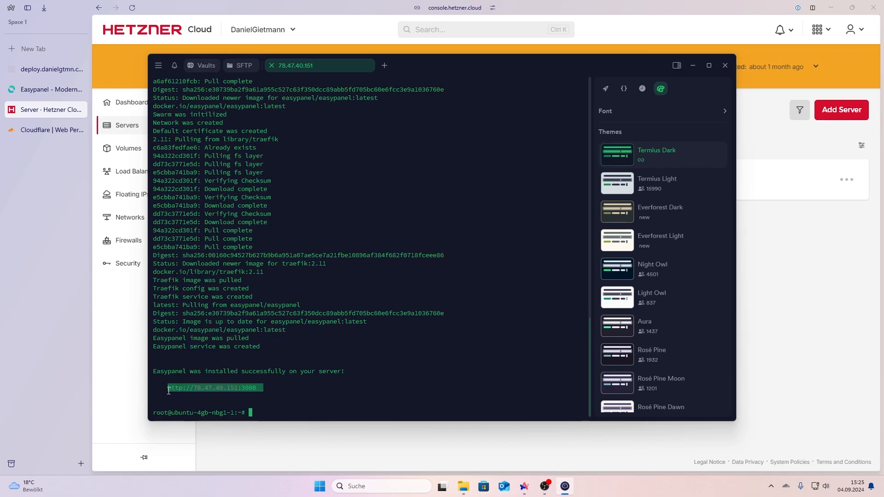
{"action": "key", "text": "ctrl+c"}
{"action": "left_click", "coordinate": [35, 53]}
{"action": "left_click", "coordinate": [34, 49]}
{"action": "key", "text": "ctrl+v"}
{"action": "key", "text": "Return"}
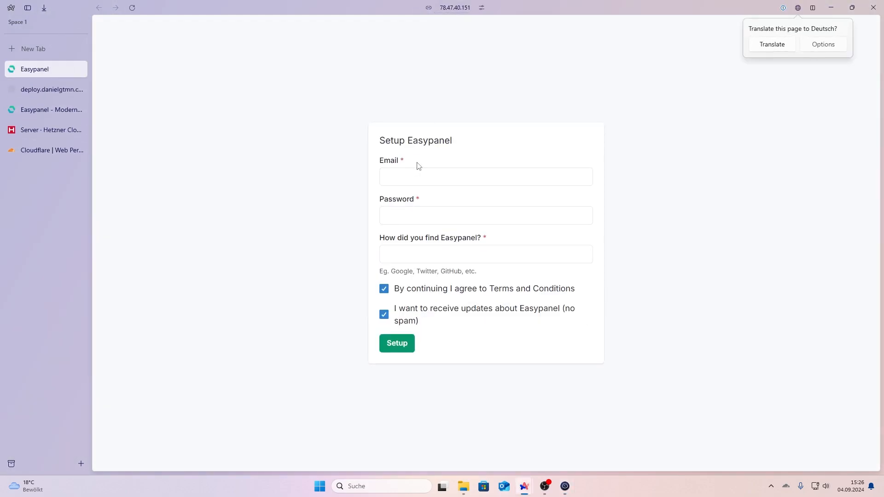
Step: Create the Easypanel admin account with email, password and Google as referral source
{"action": "left_click", "coordinate": [420, 177]}
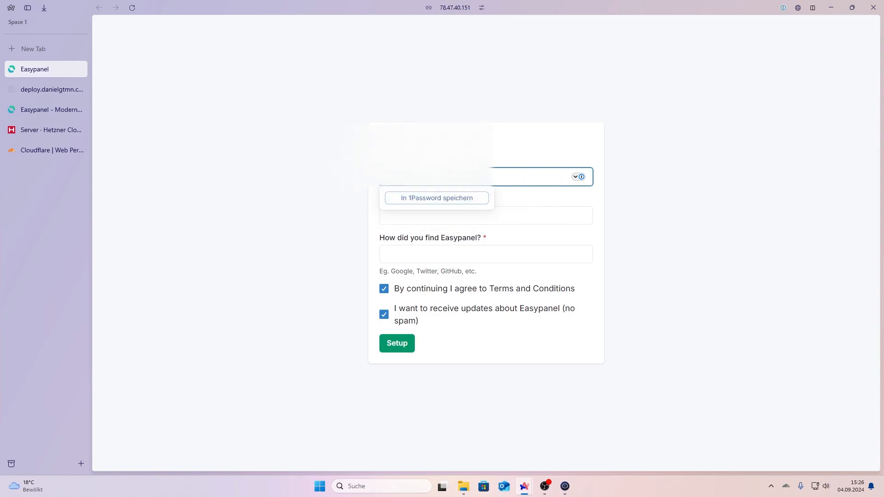
{"action": "key", "text": "Tab"}
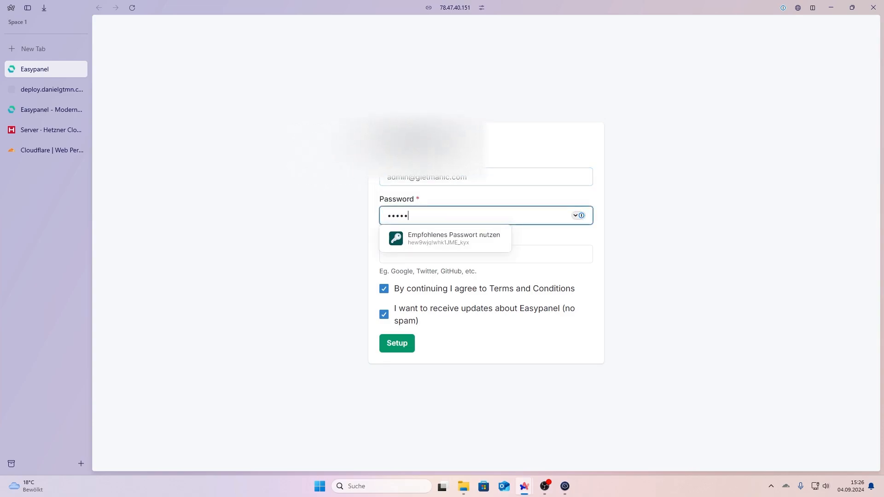
{"action": "type", "text": "•••"}
{"action": "key", "text": "Tab"}
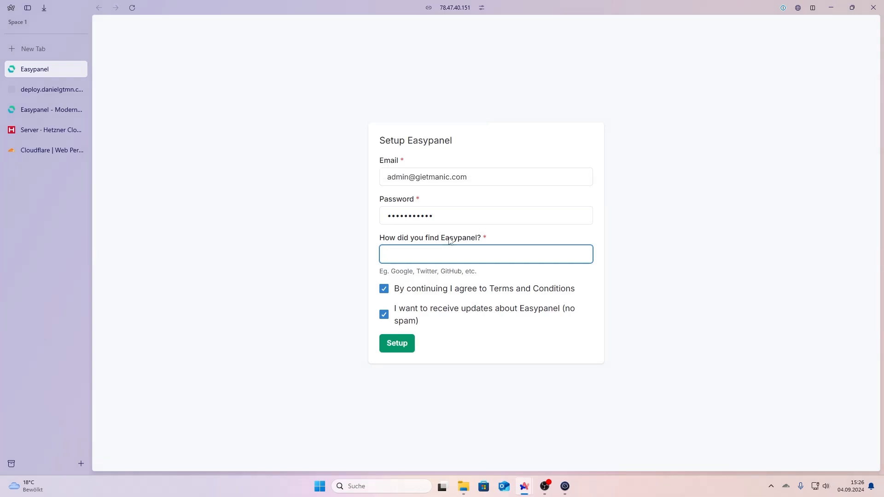
{"action": "type", "text": "Google"}
{"action": "left_click", "coordinate": [405, 342]}
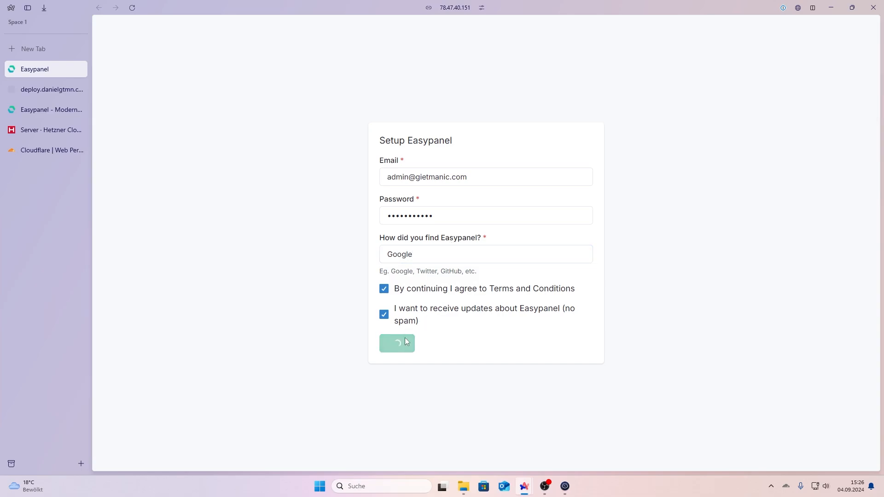
{"action": "left_click", "coordinate": [852, 44]}
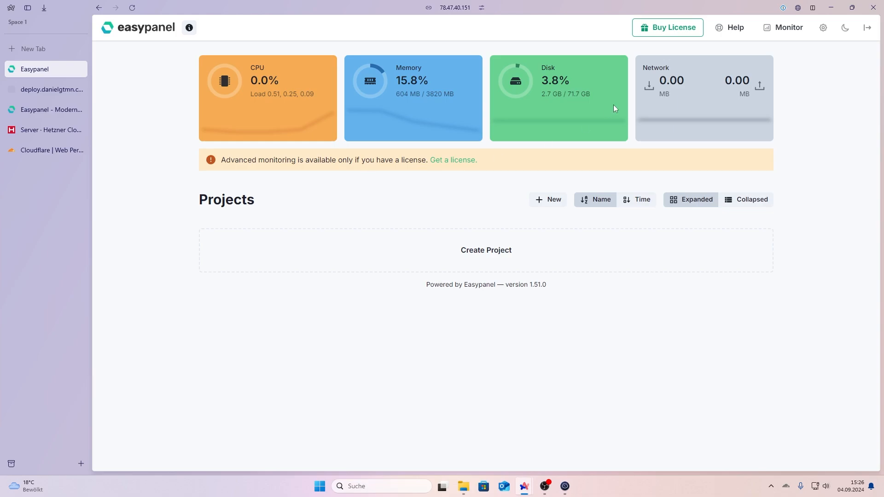
Step: View the panel version and server IP, then open Easypanel's General settings
{"action": "left_click", "coordinate": [189, 28]}
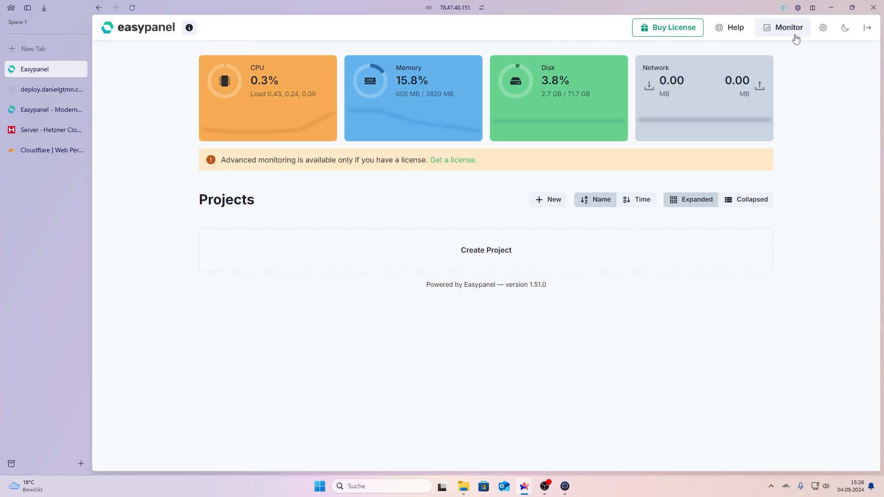
{"action": "left_click", "coordinate": [823, 28]}
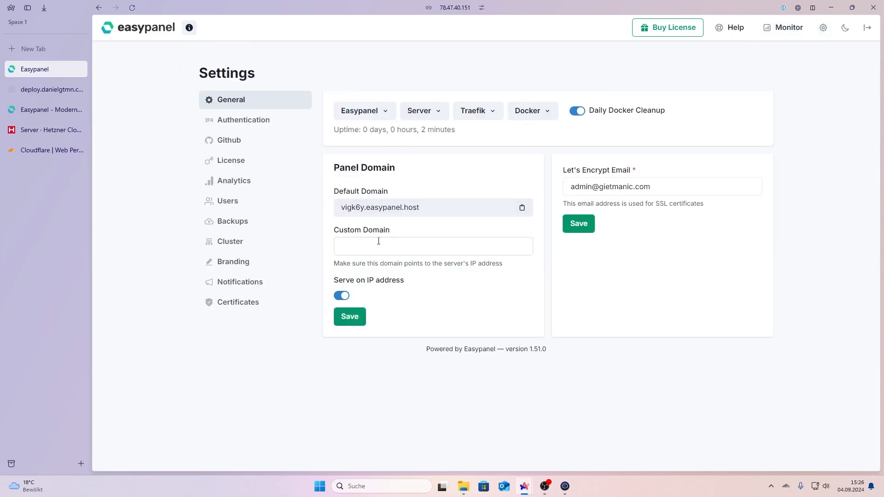
Step: Set the panel's custom domain to deploy.danielgtmn.com and save it
{"action": "left_click", "coordinate": [51, 88]}
{"action": "left_click", "coordinate": [415, 9]}
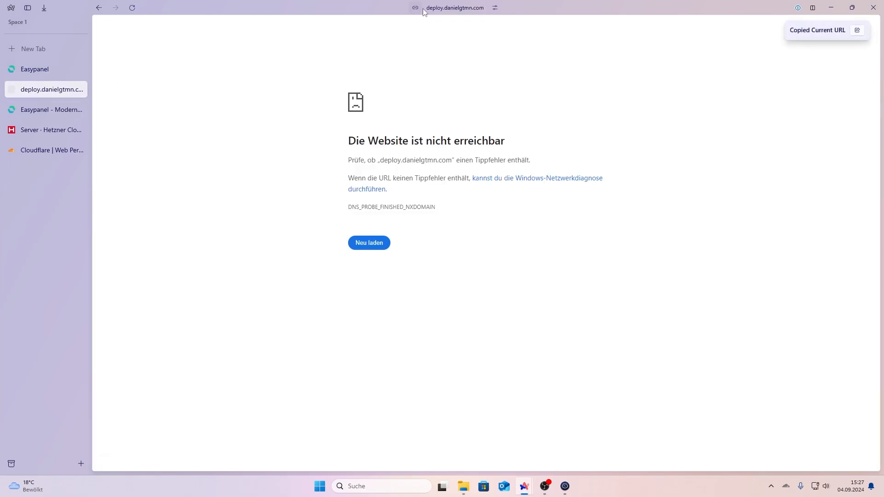
{"action": "left_click", "coordinate": [430, 10]}
{"action": "left_click_drag", "start_coordinate": [396, 191], "coordinate": [324, 192]}
{"action": "key", "text": "ctrl+c"}
{"action": "left_click", "coordinate": [51, 109]}
{"action": "left_click", "coordinate": [34, 69]}
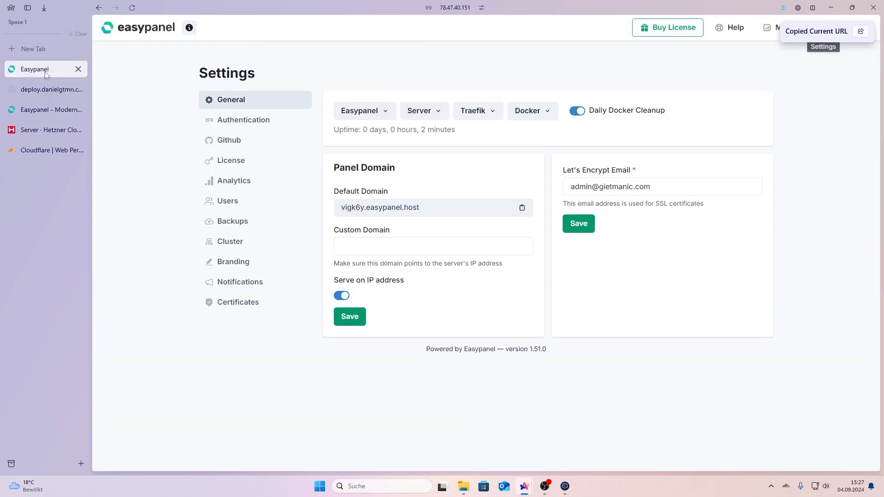
{"action": "left_click", "coordinate": [408, 247]}
{"action": "key", "text": "ctrl+v"}
{"action": "left_click", "coordinate": [358, 320]}
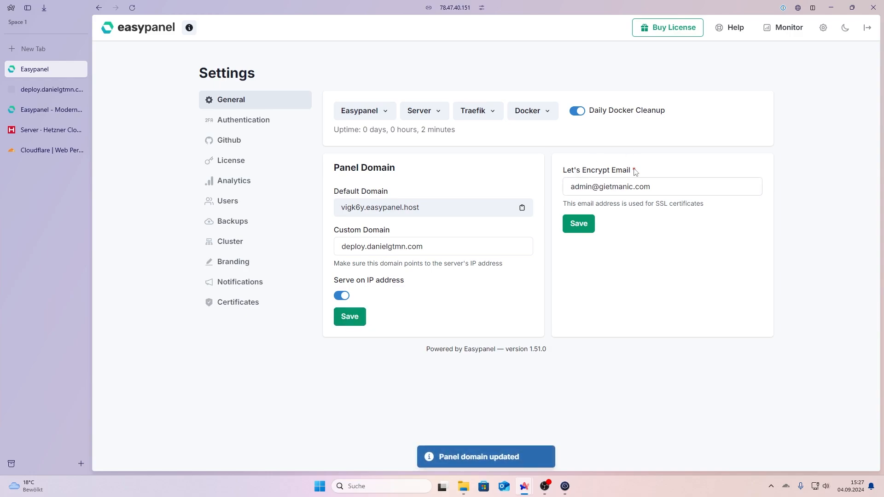
Step: Browse the Easypanel, Server, Traefik and Docker action menus, then view Authentication settings
{"action": "left_click", "coordinate": [367, 118]}
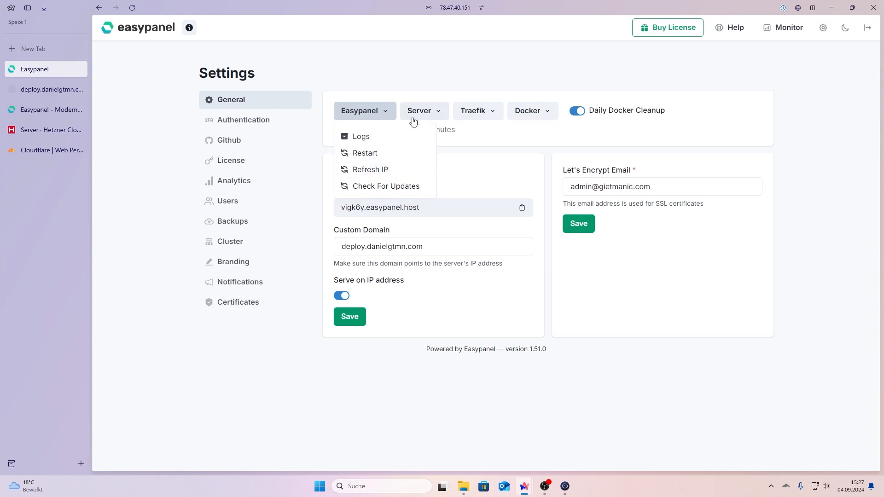
{"action": "left_click", "coordinate": [428, 118]}
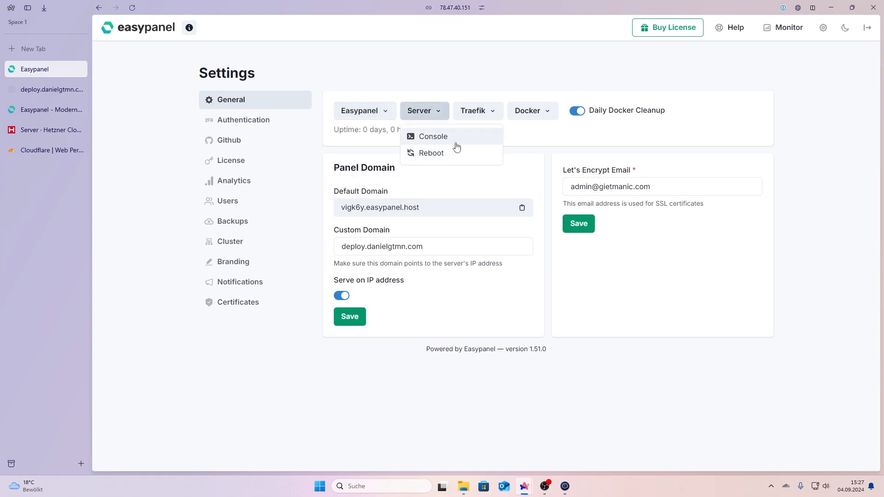
{"action": "left_click", "coordinate": [478, 113]}
{"action": "left_click", "coordinate": [527, 115]}
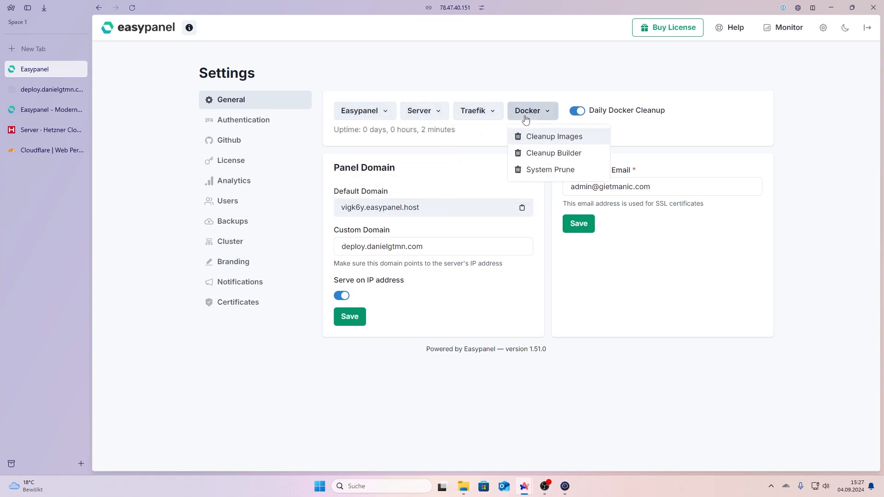
{"action": "left_click", "coordinate": [544, 116]}
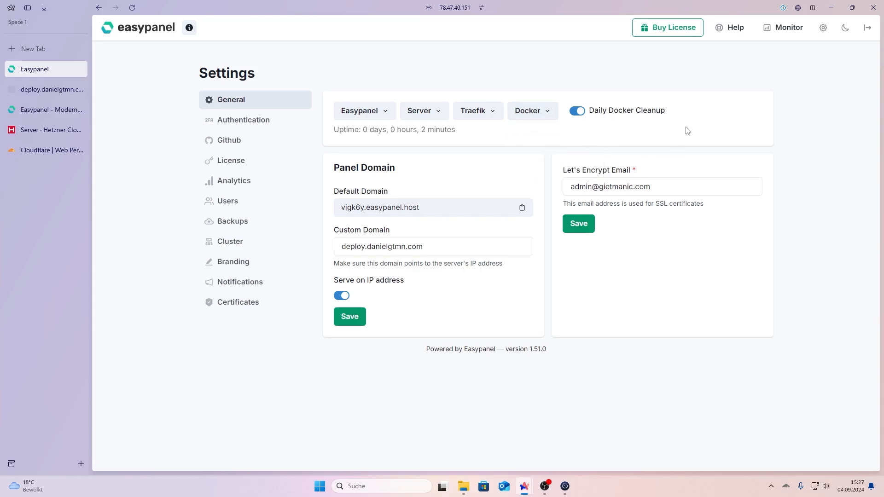
{"action": "left_click", "coordinate": [267, 120]}
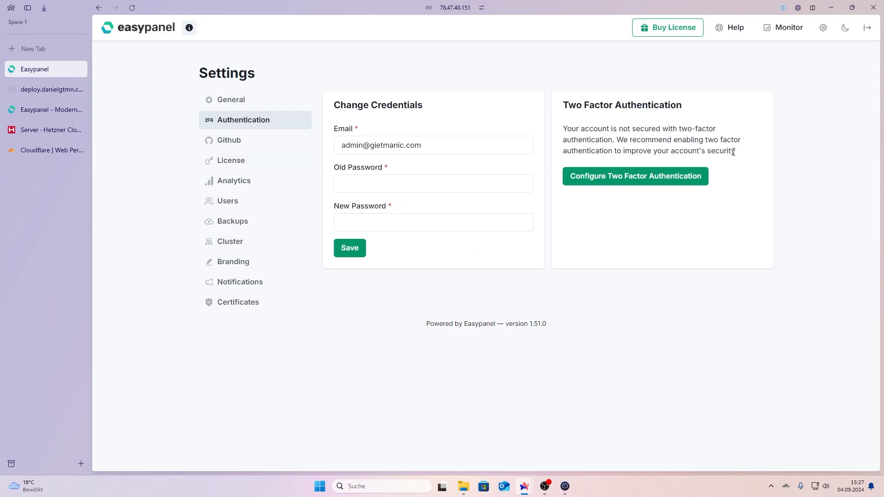
Step: Open the Github token settings and follow the link to GitHub's classic token page
{"action": "left_click", "coordinate": [252, 145]}
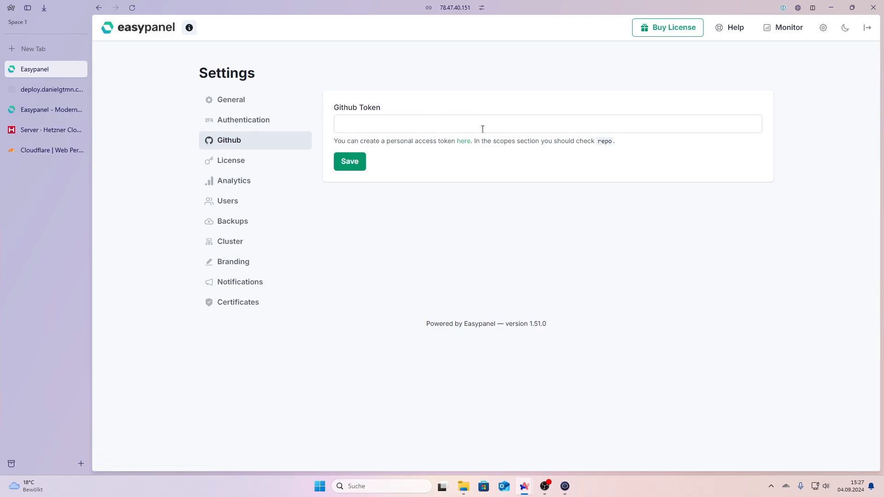
{"action": "left_click", "coordinate": [466, 145]}
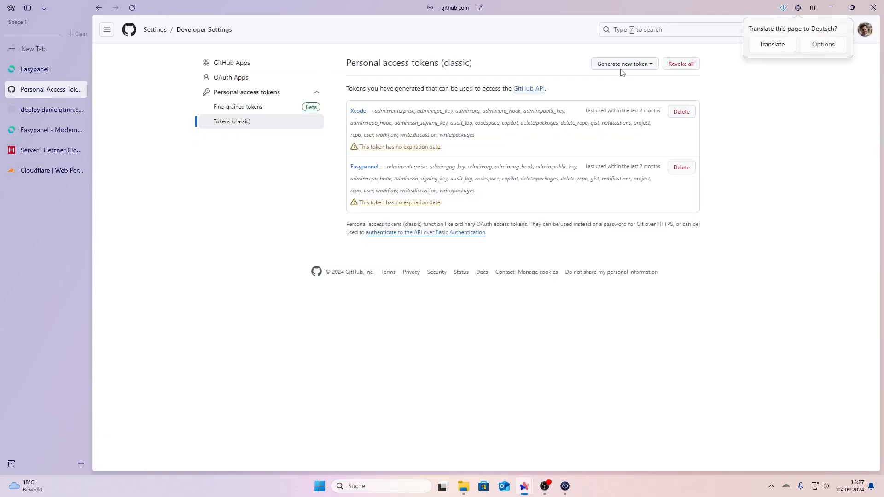
Step: Generate a classic GitHub token 'Easypanel' with repo scope and copy its value
{"action": "left_click", "coordinate": [618, 68]}
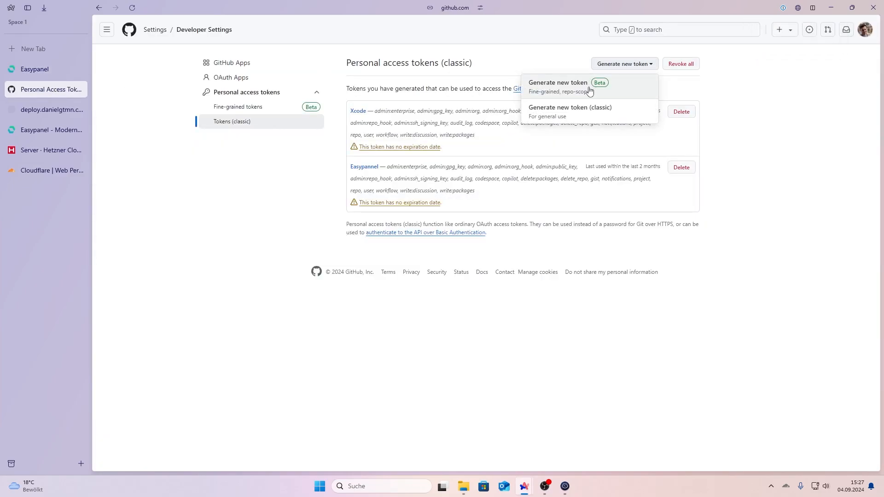
{"action": "left_click", "coordinate": [587, 108]}
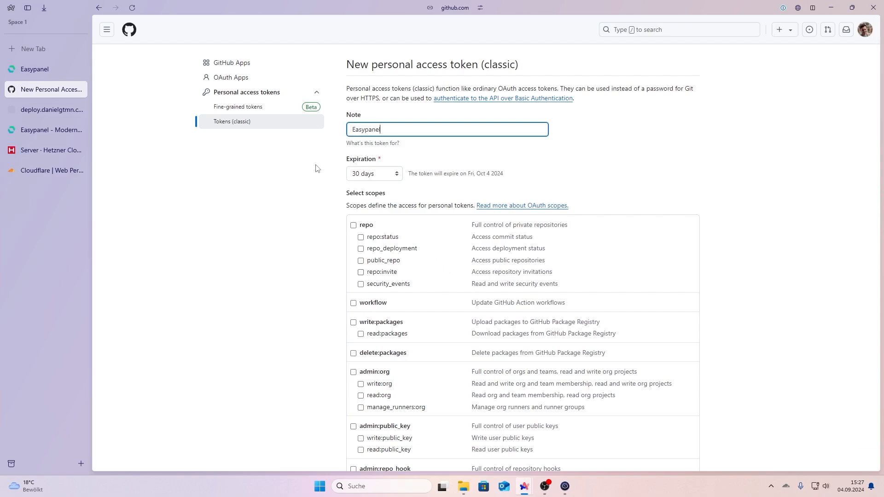
{"action": "left_click", "coordinate": [354, 225]}
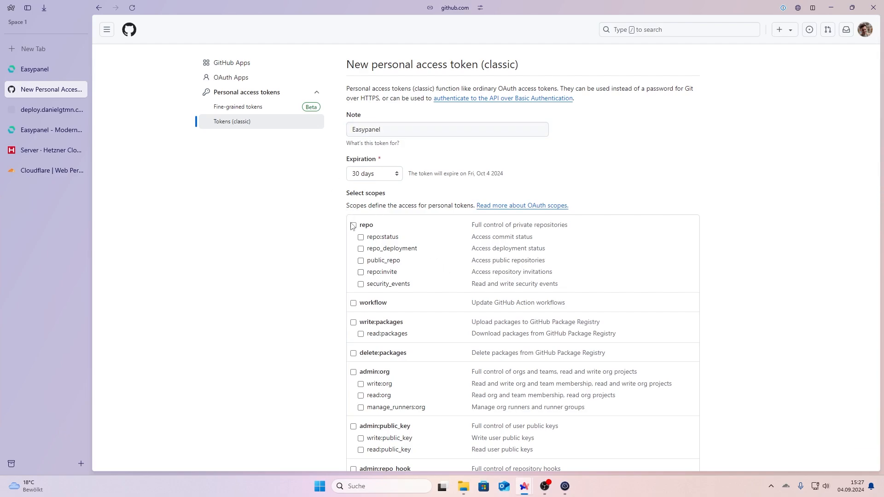
{"action": "scroll", "coordinate": [374, 313], "scroll_direction": "down", "scroll_amount": 2}
{"action": "scroll", "coordinate": [374, 314], "scroll_direction": "down", "scroll_amount": 7}
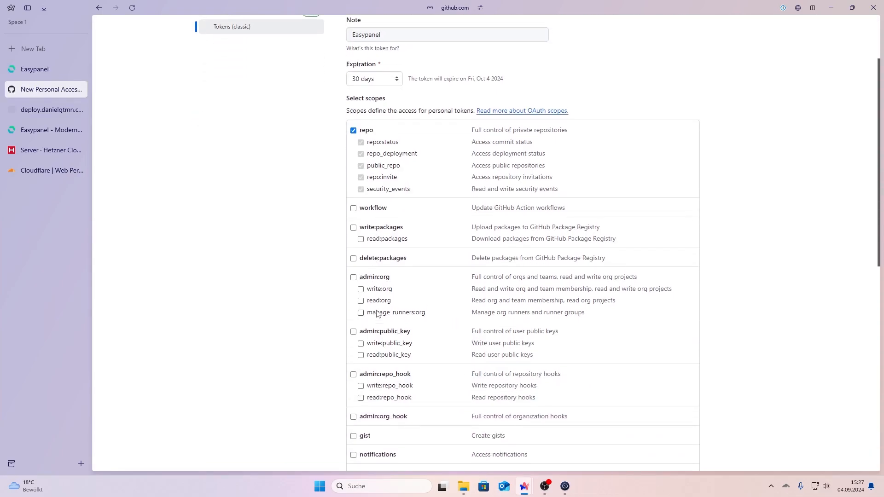
{"action": "left_click", "coordinate": [377, 410]}
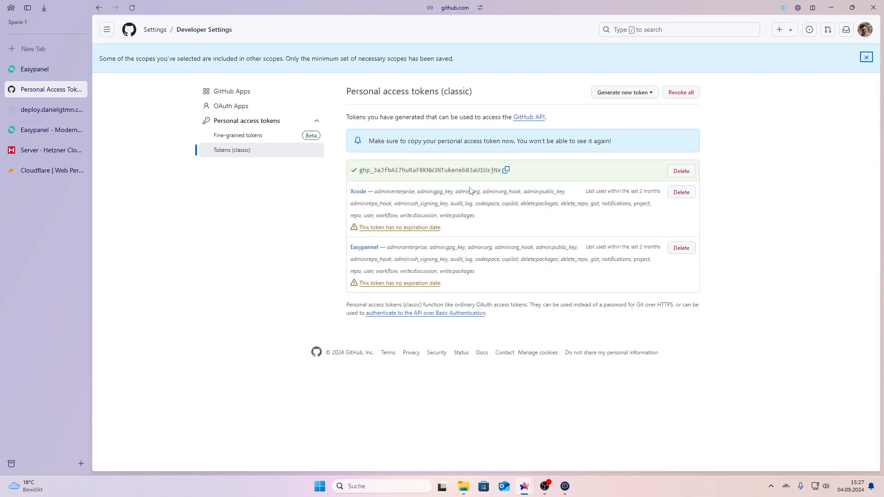
{"action": "left_click", "coordinate": [506, 170]}
{"action": "left_click", "coordinate": [48, 112]}
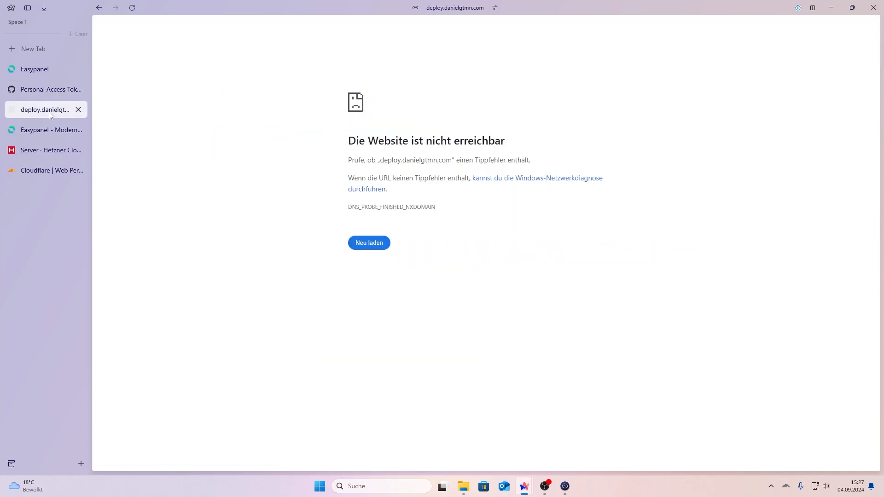
Step: Paste the GitHub token into Easypanel's Github settings and save it
{"action": "left_click", "coordinate": [359, 124]}
{"action": "key", "text": "ctrl+v"}
{"action": "left_click", "coordinate": [350, 161]}
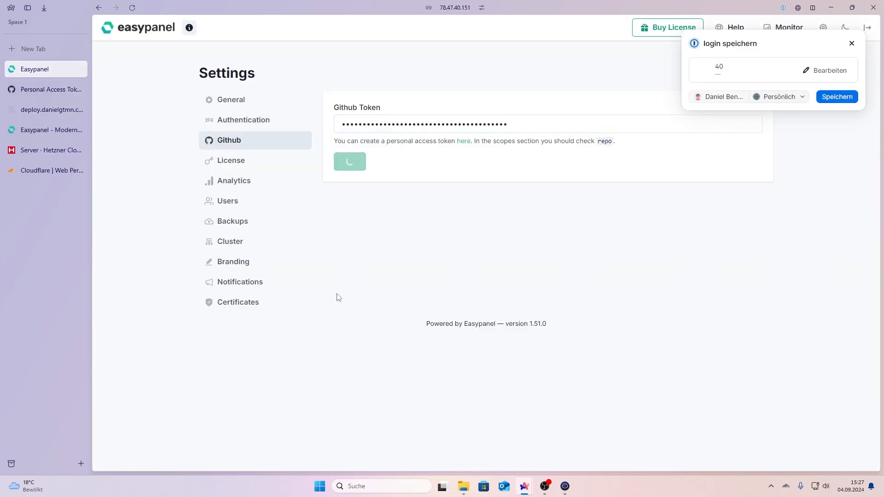
Step: Look through the License, Analytics, Users, Backups and Cluster settings pages
{"action": "left_click", "coordinate": [251, 164]}
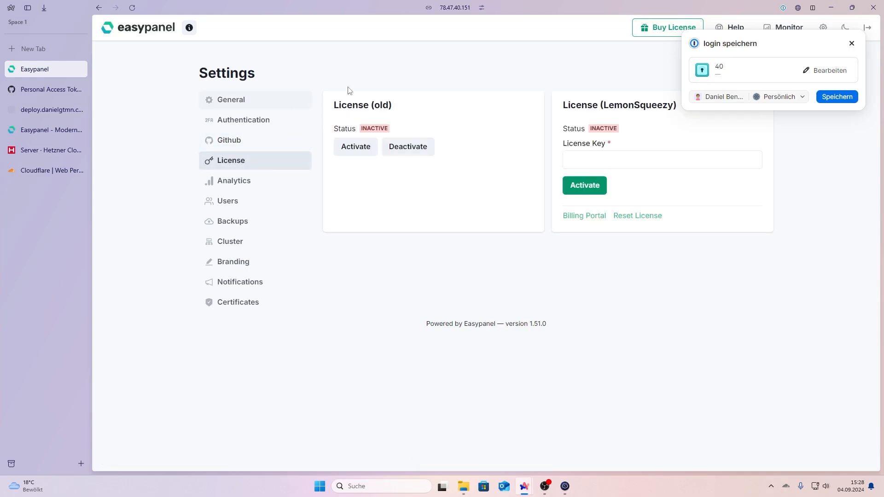
{"action": "left_click", "coordinate": [257, 192]}
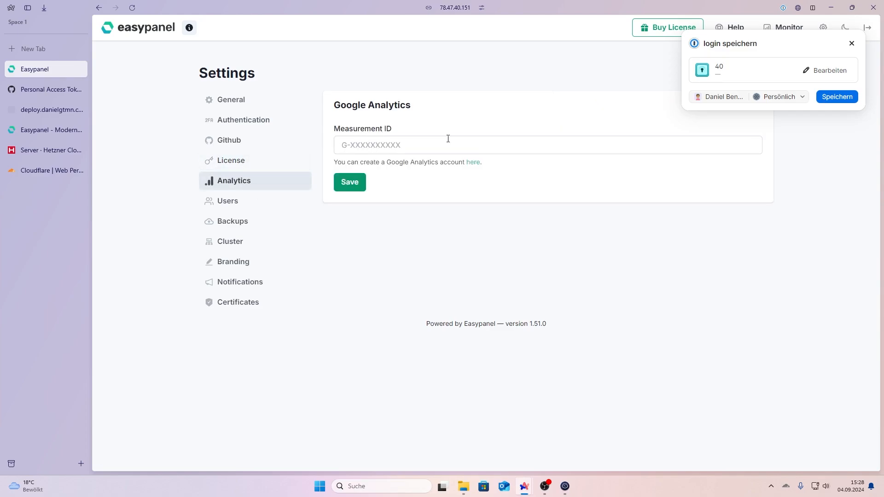
{"action": "left_click", "coordinate": [262, 202]}
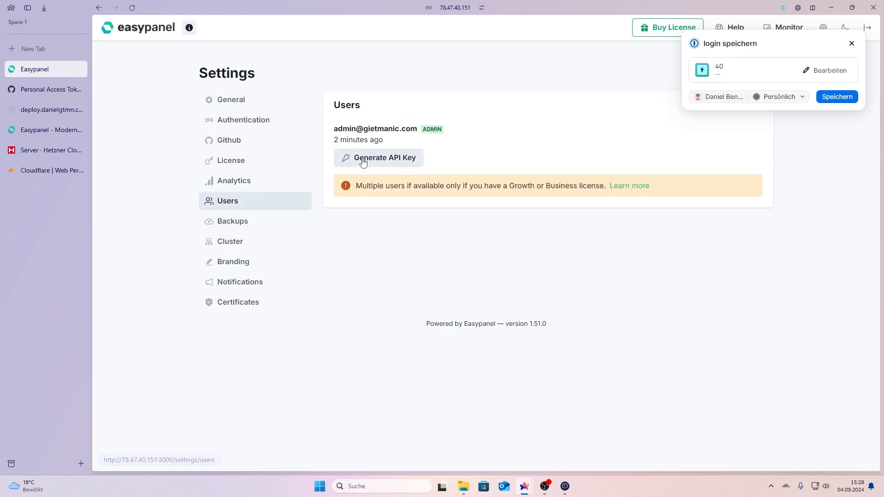
{"action": "left_click", "coordinate": [260, 226]}
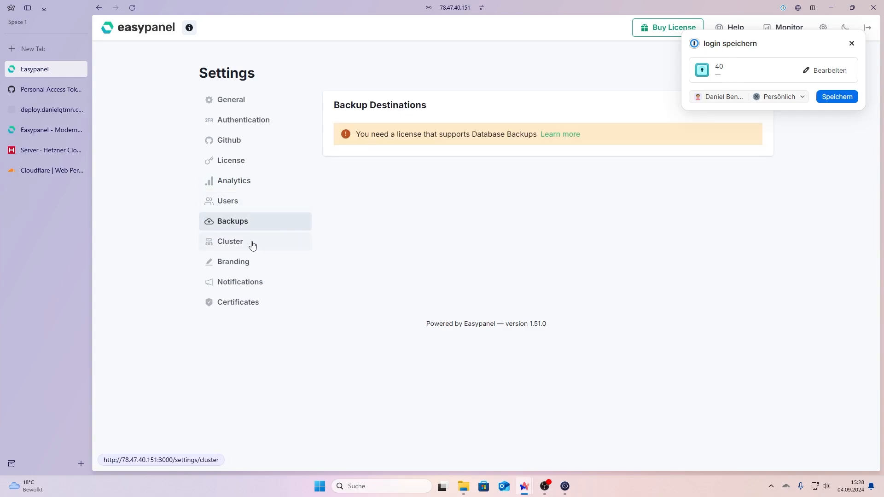
{"action": "left_click", "coordinate": [253, 246]}
{"action": "left_click", "coordinate": [257, 266]}
{"action": "left_click", "coordinate": [308, 241]}
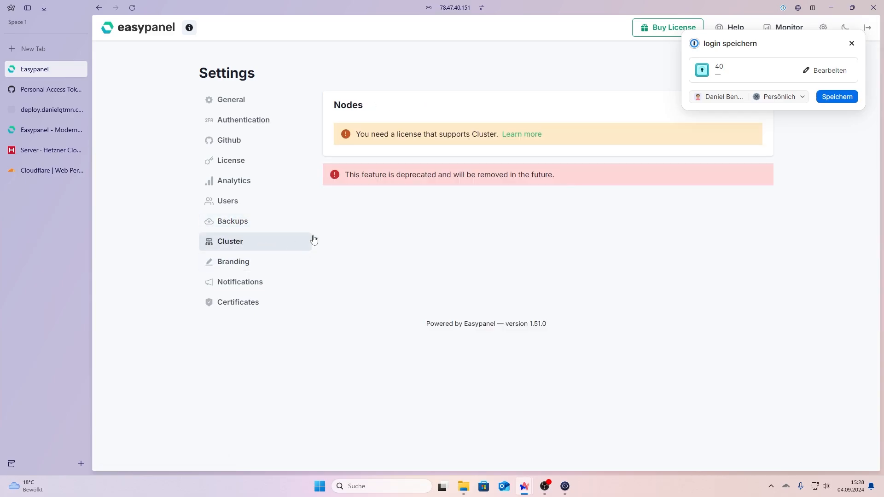
{"action": "left_click_drag", "start_coordinate": [351, 176], "coordinate": [568, 177]}
{"action": "left_click", "coordinate": [455, 238]}
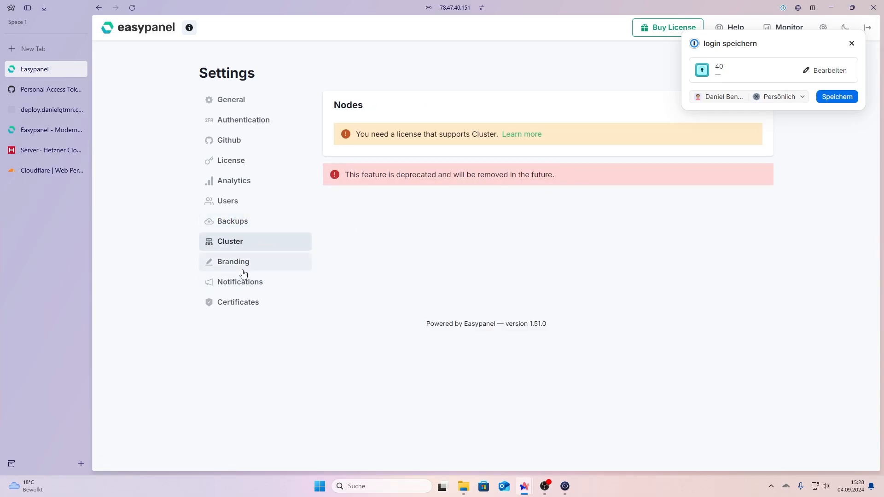
Step: Review the Branding options, toggling hide server IP on and back off
{"action": "left_click", "coordinate": [244, 272]}
{"action": "left_click", "coordinate": [352, 130]}
{"action": "left_click", "coordinate": [347, 130]}
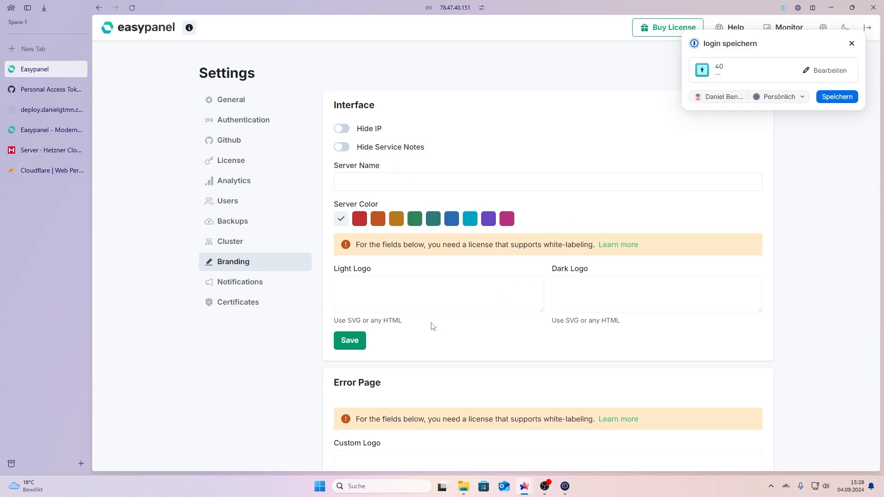
{"action": "scroll", "coordinate": [421, 302], "scroll_direction": "down", "scroll_amount": 2}
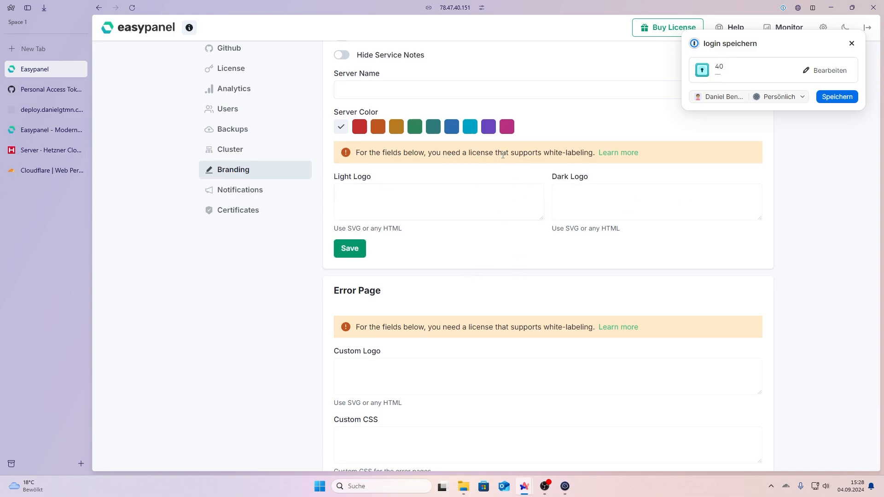
{"action": "scroll", "coordinate": [470, 309], "scroll_direction": "down", "scroll_amount": 1}
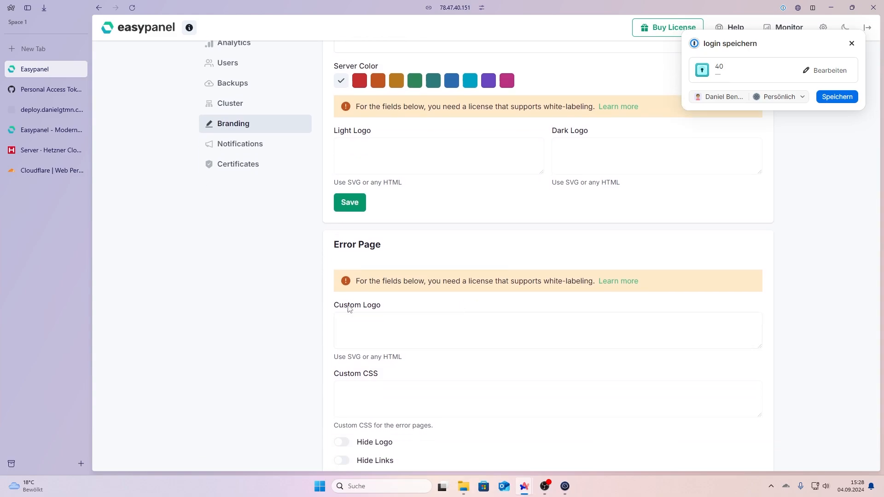
{"action": "scroll", "coordinate": [440, 292], "scroll_direction": "down", "scroll_amount": 1}
{"action": "scroll", "coordinate": [372, 337], "scroll_direction": "up", "scroll_amount": 2}
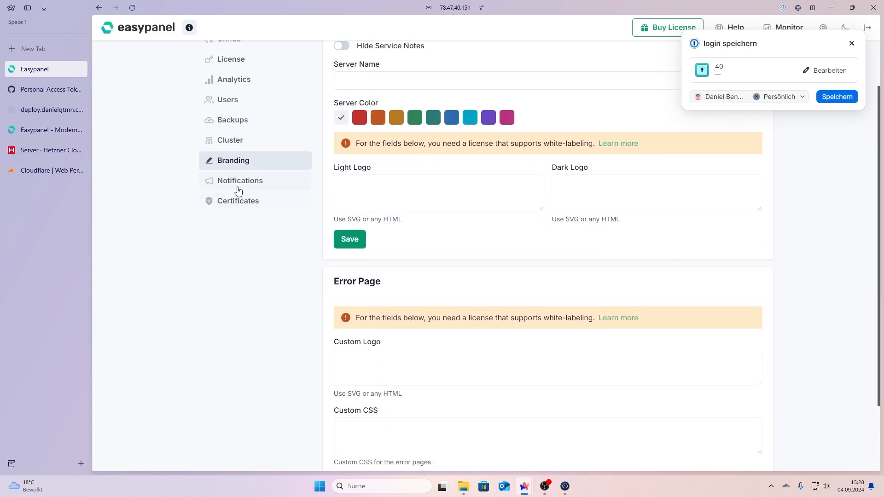
Step: View the Notifications and Certificates settings, dismissing the password manager prompt
{"action": "left_click", "coordinate": [237, 184]}
{"action": "left_click", "coordinate": [252, 297]}
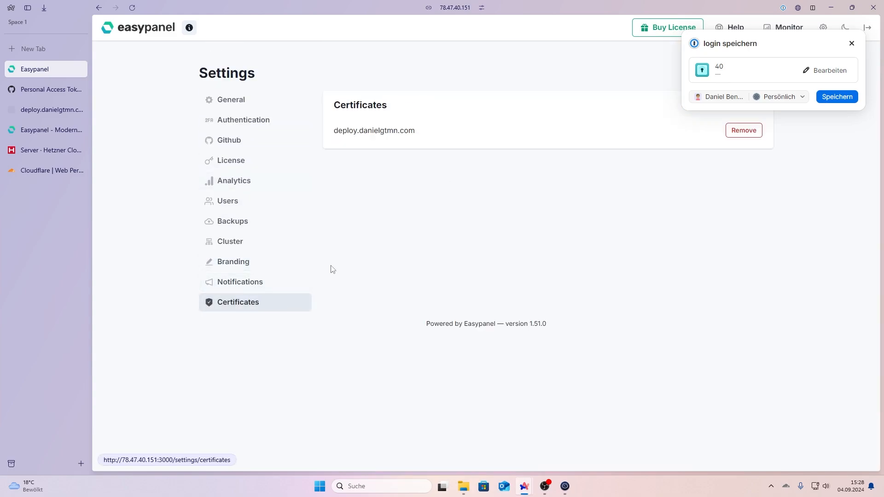
{"action": "left_click", "coordinate": [852, 44]}
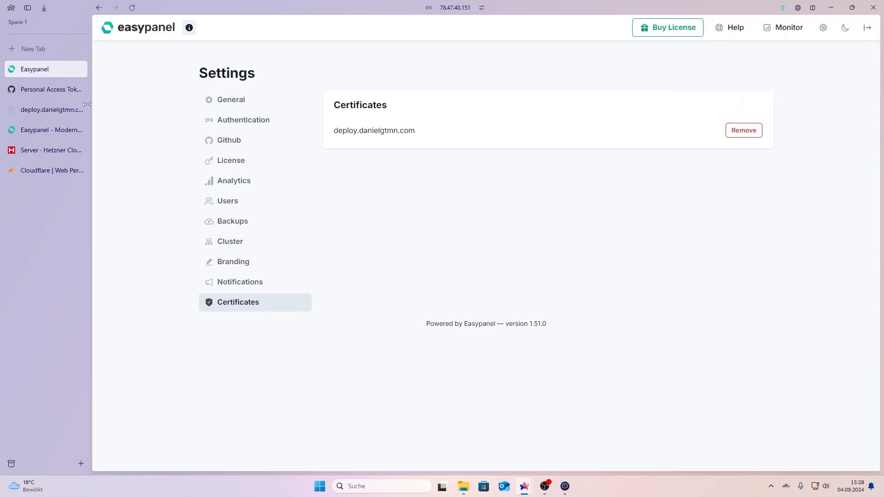
Step: Load deploy.danielgtmn.com without the :3000 port in the address
{"action": "left_click", "coordinate": [52, 107]}
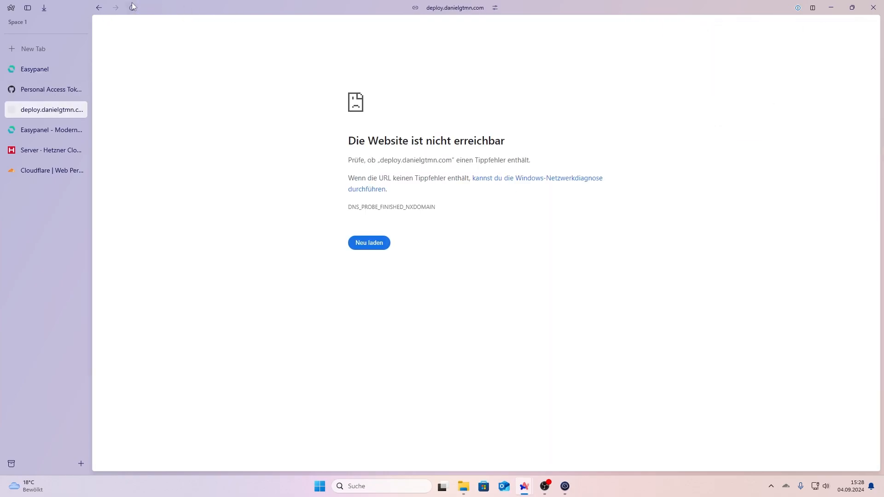
{"action": "left_click", "coordinate": [447, 8]}
{"action": "left_click", "coordinate": [421, 183]}
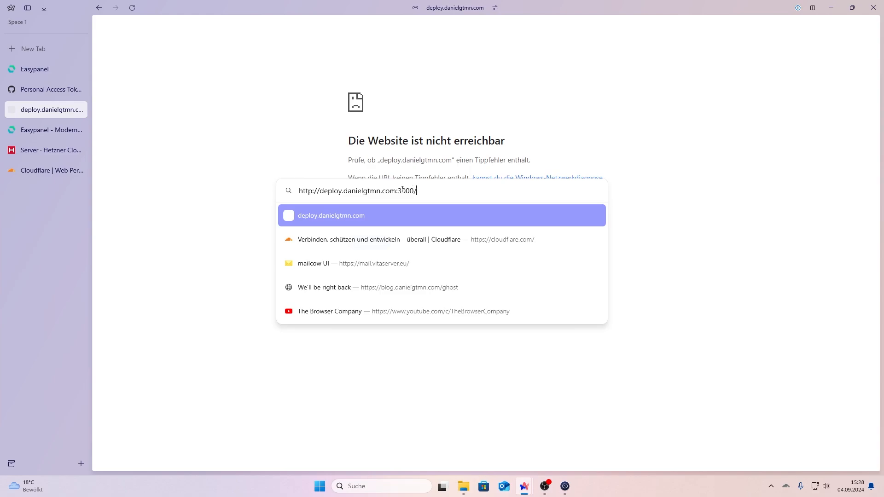
{"action": "key", "text": "BackSpace"}
{"action": "key", "text": "BackSpace"}
{"action": "key", "text": "BackSpace"}
{"action": "key", "text": "BackSpace"}
{"action": "key", "text": "BackSpace"}
{"action": "key", "text": "BackSpace"}
{"action": "key", "text": "Return"}
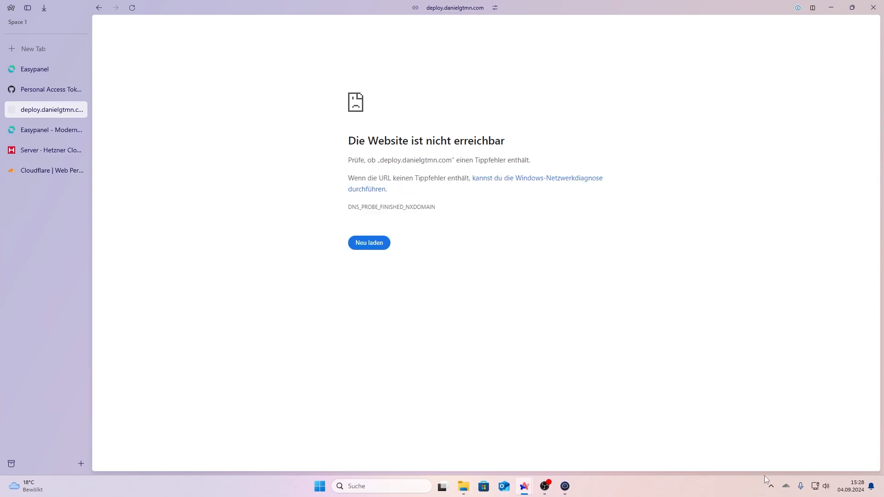
Step: Reload the domain until Easypanel's login page appears, then return to the Hetzner servers list
{"action": "left_click", "coordinate": [785, 487]}
{"action": "left_click", "coordinate": [646, 337]}
{"action": "left_click", "coordinate": [132, 8]}
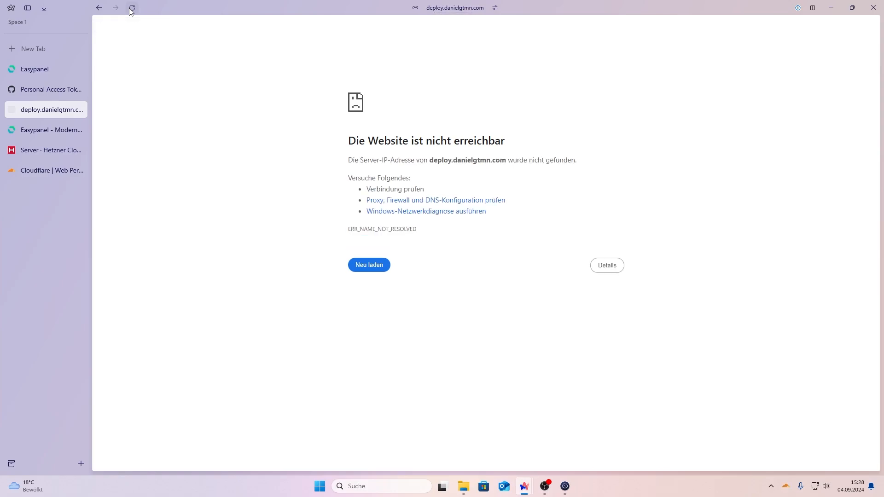
{"action": "left_click", "coordinate": [132, 8]}
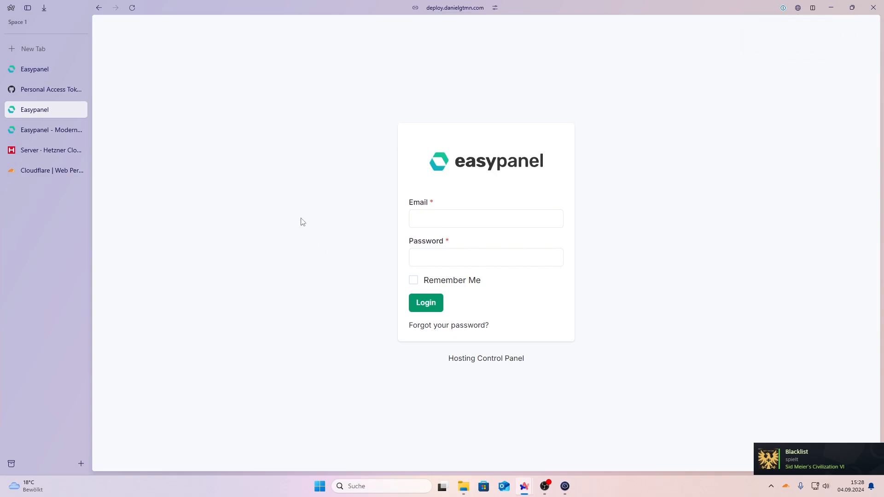
{"action": "left_click", "coordinate": [48, 150]}
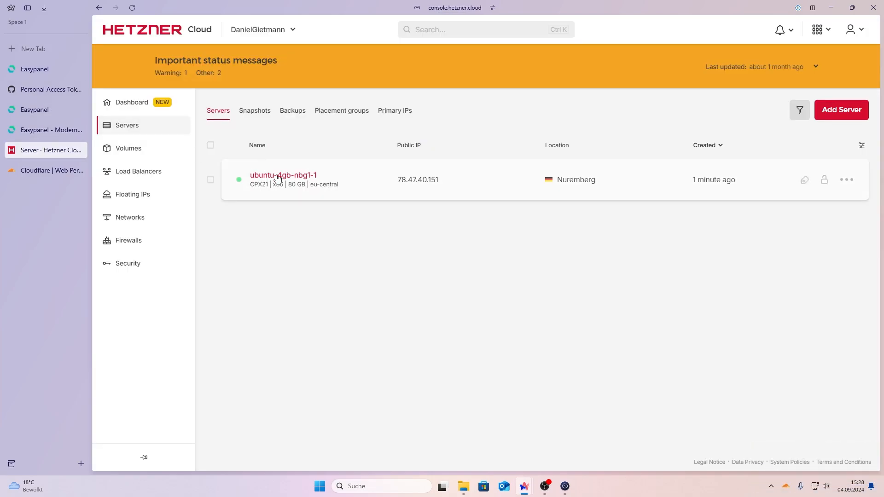
Step: Start a new firewall for ubuntu-4gb-nbg1-1, removing its extra default inbound rule
{"action": "left_click", "coordinate": [387, 175]}
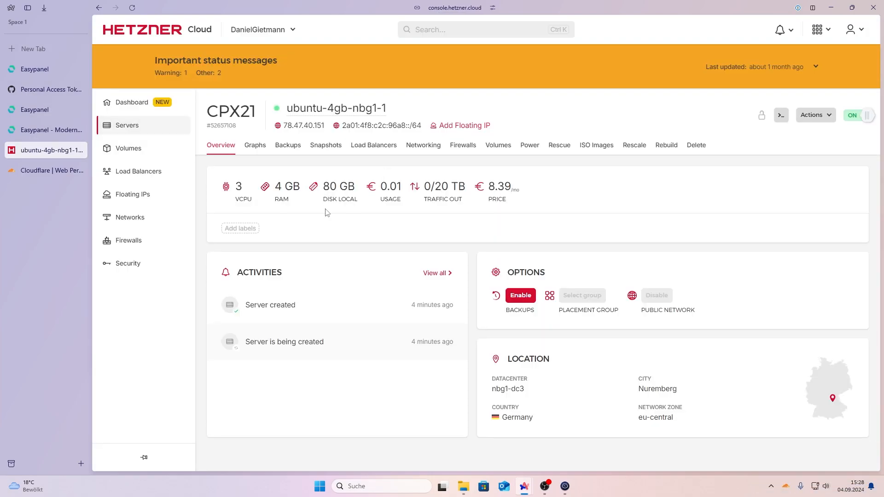
{"action": "left_click", "coordinate": [467, 147]}
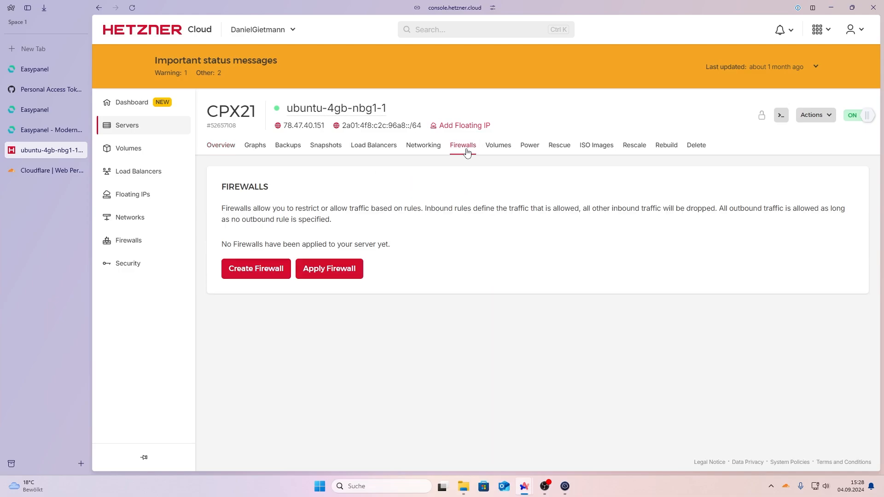
{"action": "left_click", "coordinate": [251, 268]}
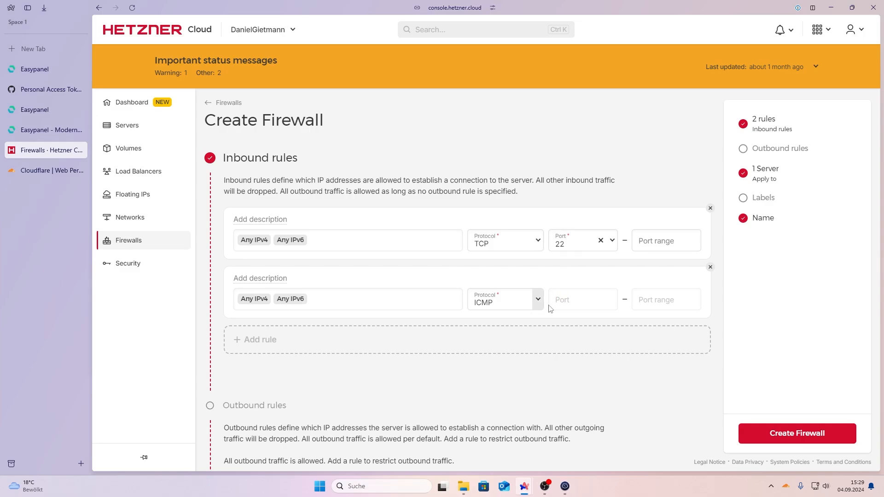
{"action": "left_click", "coordinate": [525, 305]}
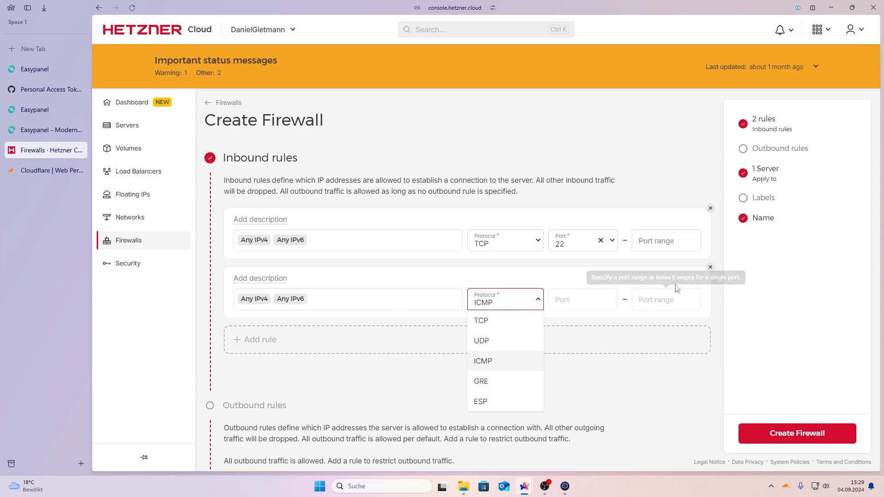
{"action": "left_click", "coordinate": [711, 267]}
{"action": "left_click", "coordinate": [711, 267]}
Step: Add inbound TCP rules for ports 80 and 443 and create firewall-2
{"action": "left_click", "coordinate": [485, 292]}
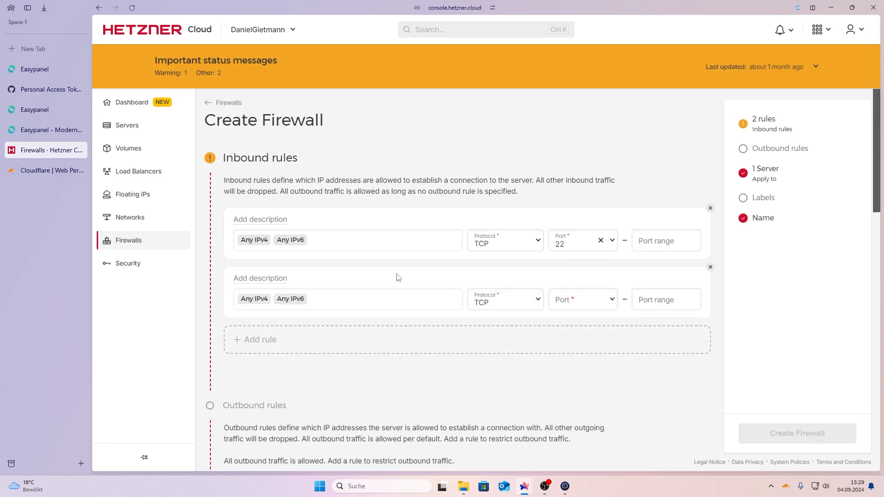
{"action": "left_click", "coordinate": [534, 300]}
{"action": "left_click", "coordinate": [593, 300]}
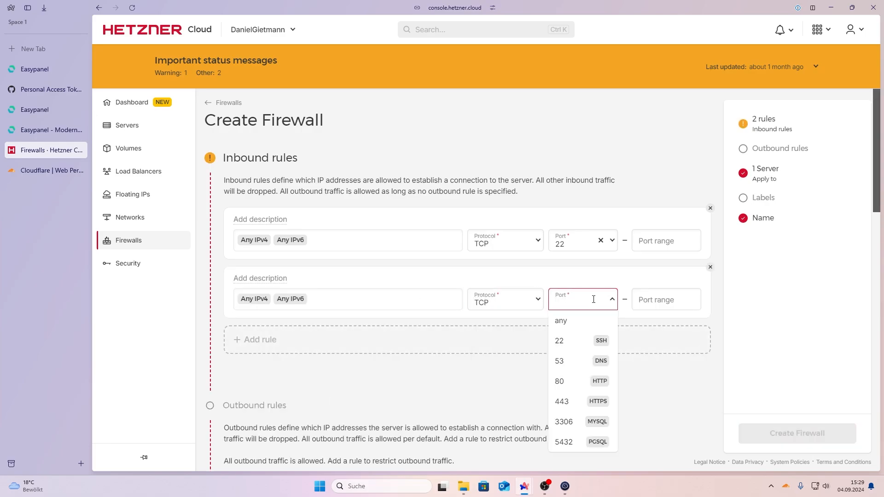
{"action": "left_click", "coordinate": [573, 381]}
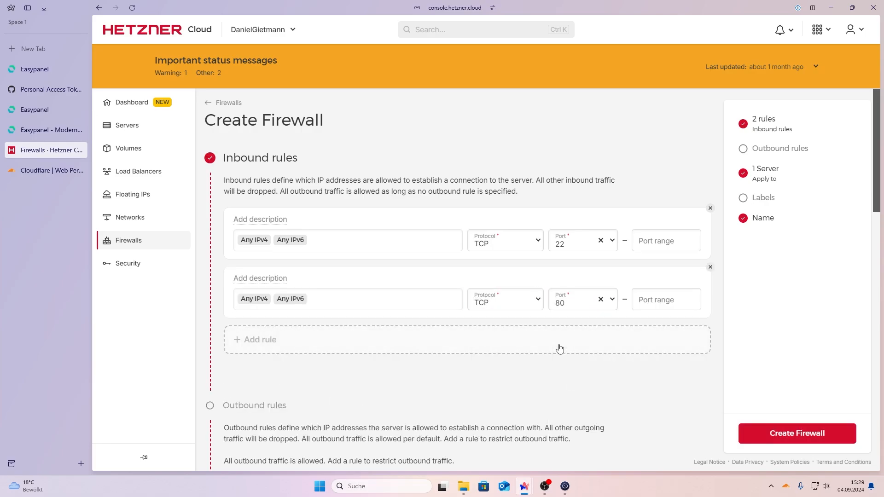
{"action": "left_click", "coordinate": [558, 348]}
{"action": "left_click", "coordinate": [575, 358]}
{"action": "scroll", "coordinate": [588, 428], "scroll_direction": "down", "scroll_amount": 1}
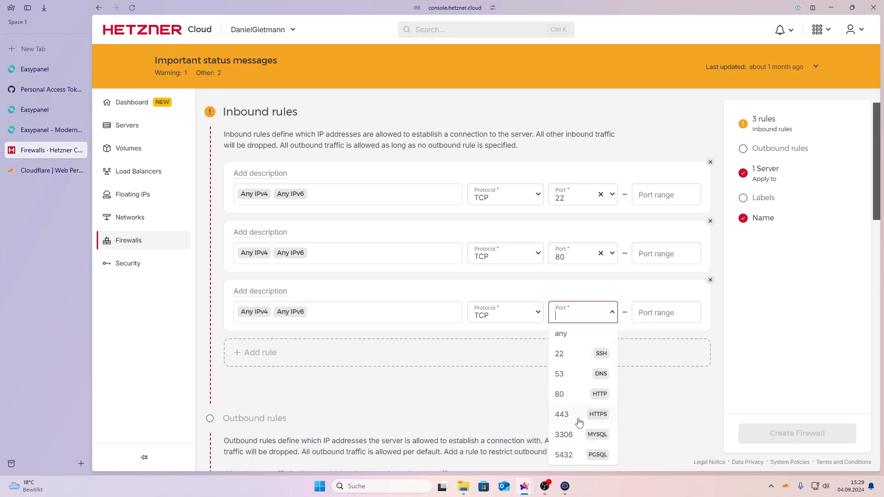
{"action": "left_click", "coordinate": [579, 417]}
{"action": "left_click", "coordinate": [797, 434]}
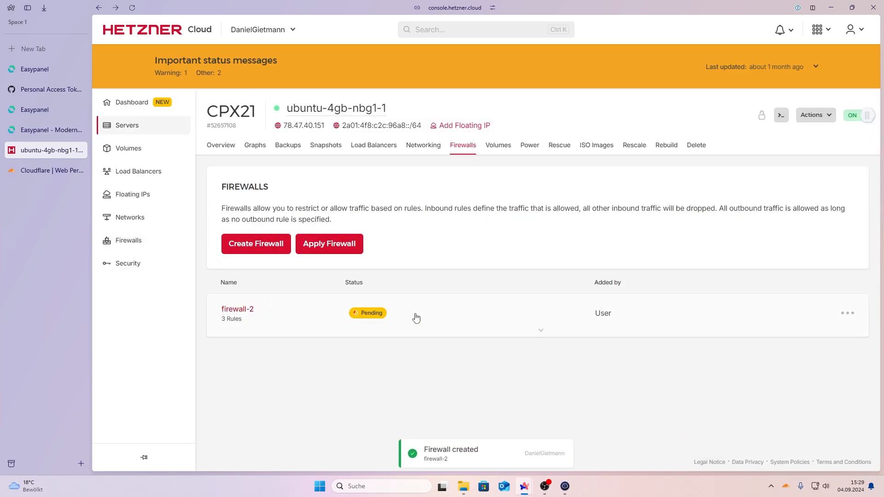
Step: Enter the admin e-mail and account password on the deploy.danielgtmn.com login page and submit
{"action": "left_click", "coordinate": [46, 69]}
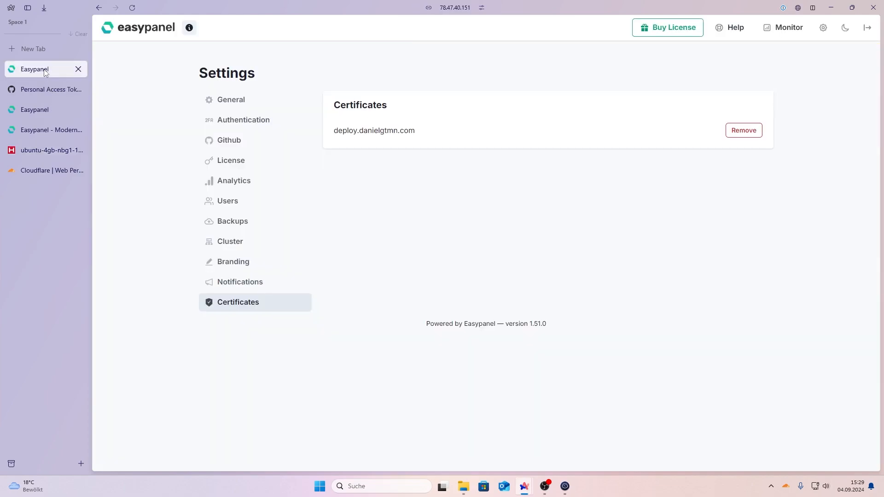
{"action": "left_click", "coordinate": [465, 9]}
{"action": "key", "text": "Escape"}
{"action": "left_click", "coordinate": [54, 113]}
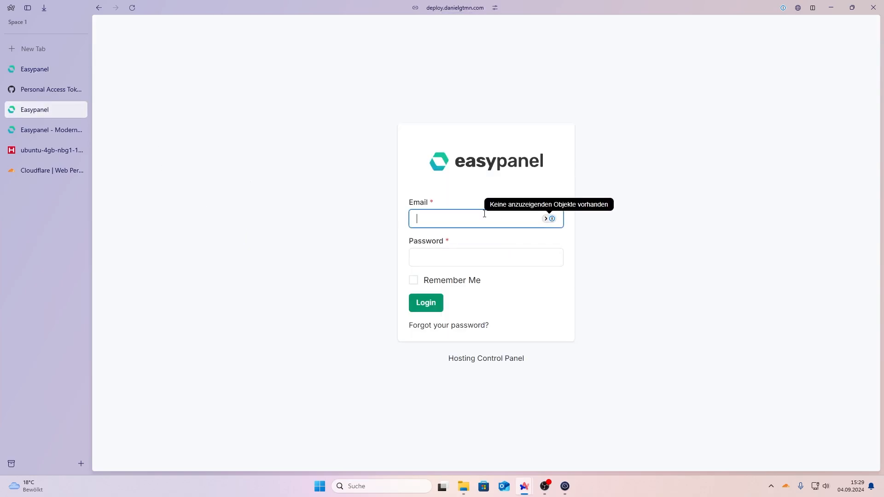
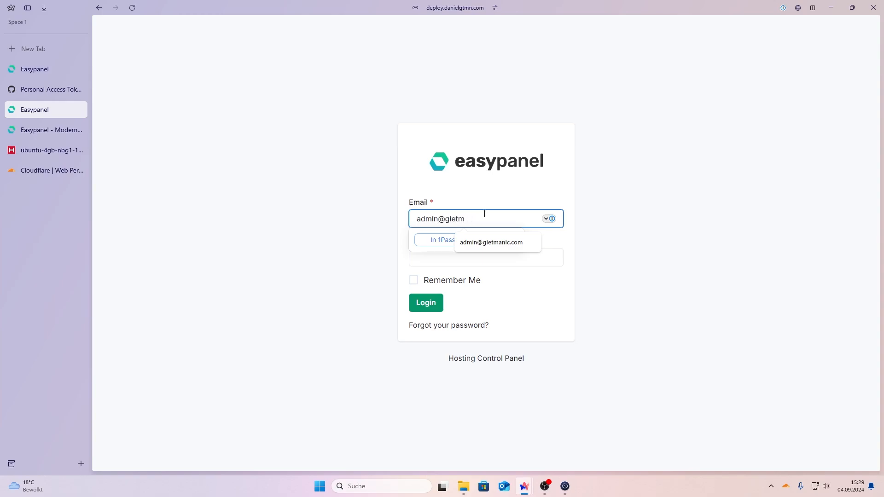
{"action": "key", "text": "Tab"}
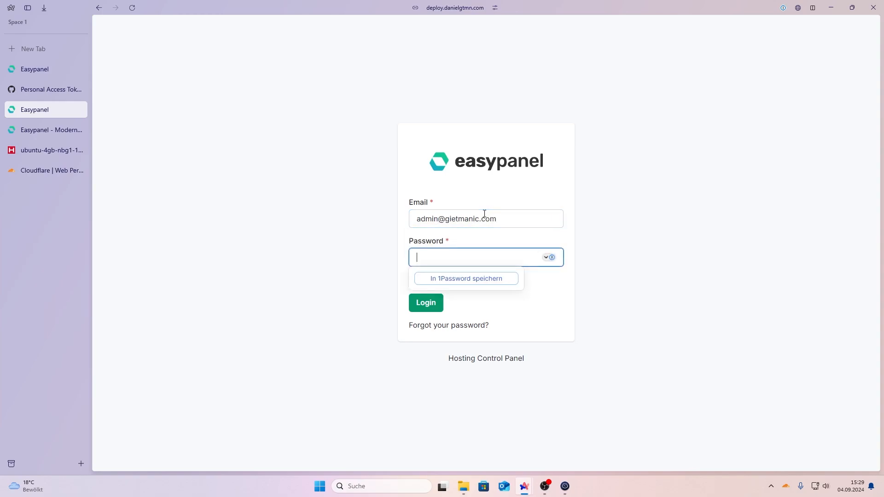
{"action": "key", "text": "Caps_Lock"}
{"action": "key", "text": "BackSpace"}
{"action": "key", "text": "BackSpace"}
{"action": "key", "text": "BackSpace"}
{"action": "key", "text": "Caps_Lock"}
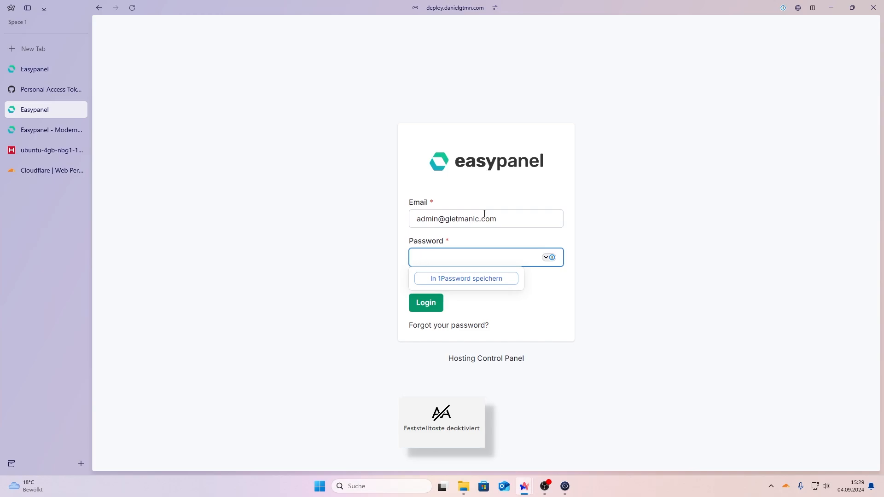
{"action": "key", "text": "BackSpace"}
{"action": "key", "text": "BackSpace"}
{"action": "key", "text": "BackSpace"}
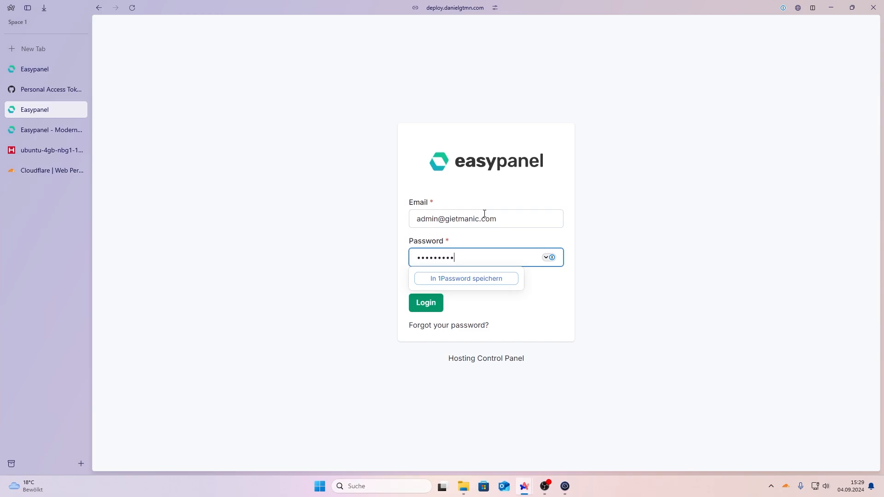
{"action": "key", "text": "Return"}
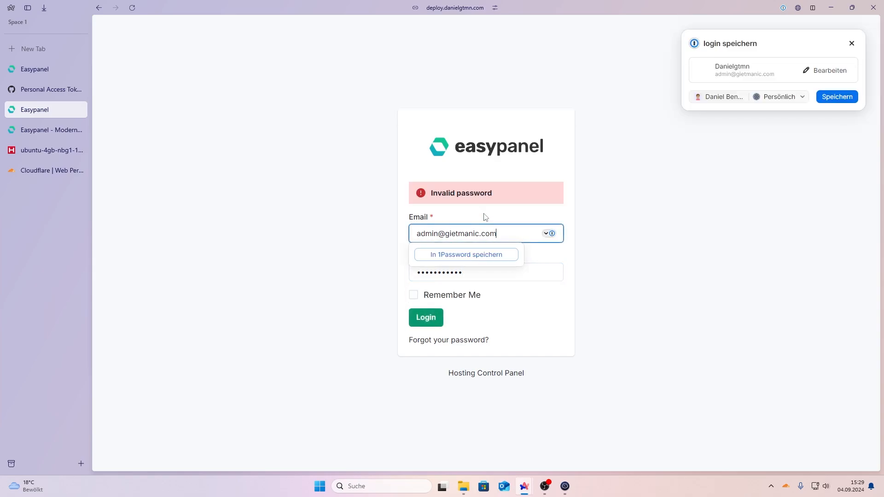
Step: Correct the password, sign in, and dismiss the password-manager save prompt
{"action": "double_click", "coordinate": [481, 267]}
{"action": "type", "text": "a"}
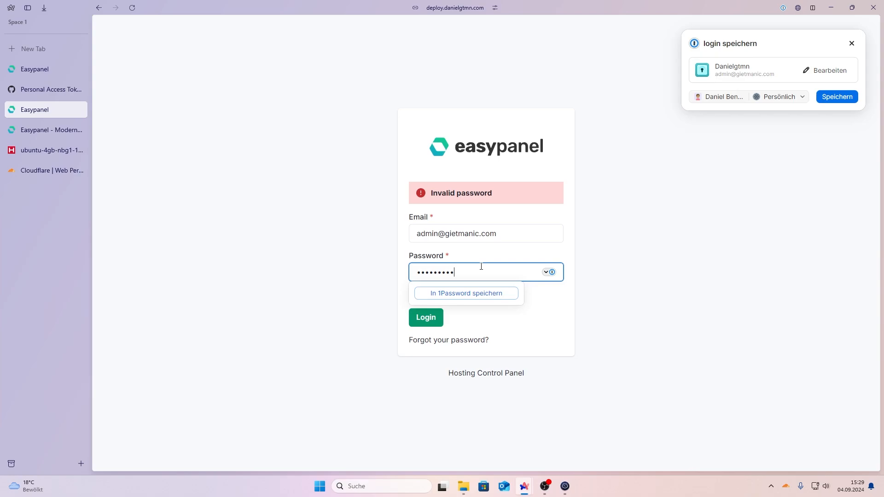
{"action": "key", "text": "Return"}
{"action": "left_click", "coordinate": [852, 44]}
Step: Close the old IP-address Easypanel tab
{"action": "left_click", "coordinate": [61, 74]}
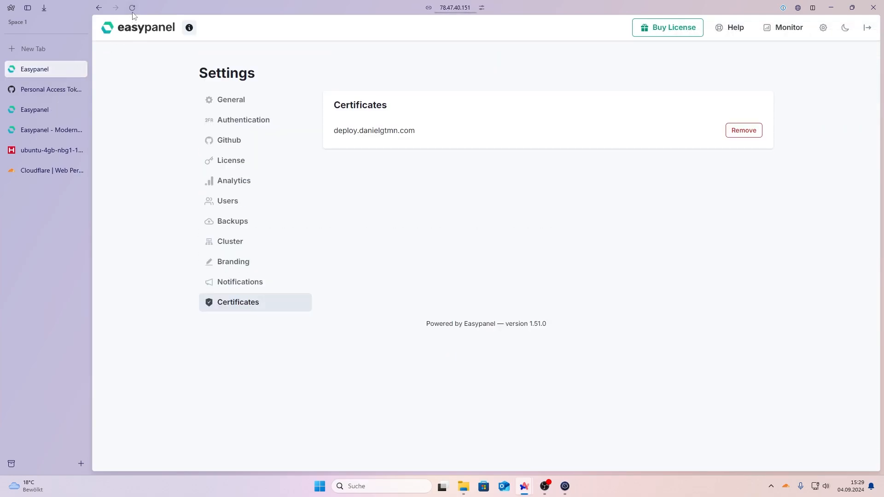
{"action": "left_click", "coordinate": [454, 9]}
{"action": "key", "text": "Escape"}
{"action": "left_click", "coordinate": [78, 69]}
Step: Close the GitHub access tokens tab
{"action": "left_click", "coordinate": [78, 69]}
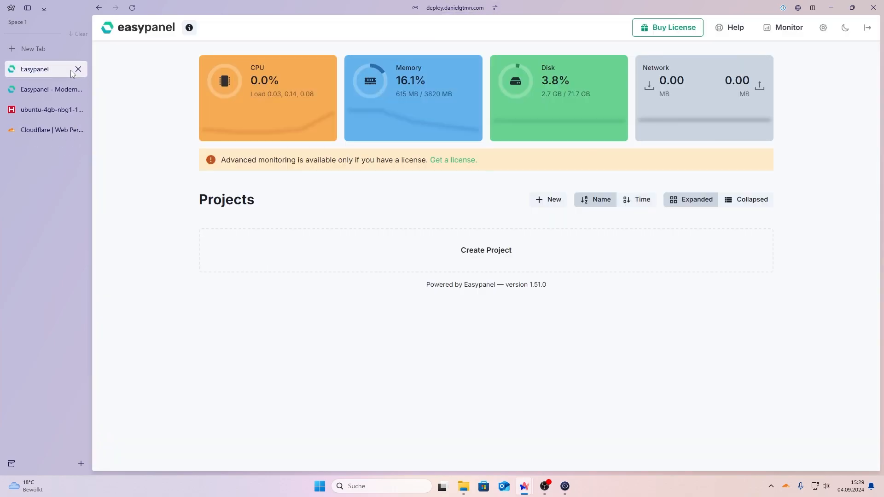
{"action": "left_click", "coordinate": [445, 9]}
{"action": "key", "text": "BackSpace"}
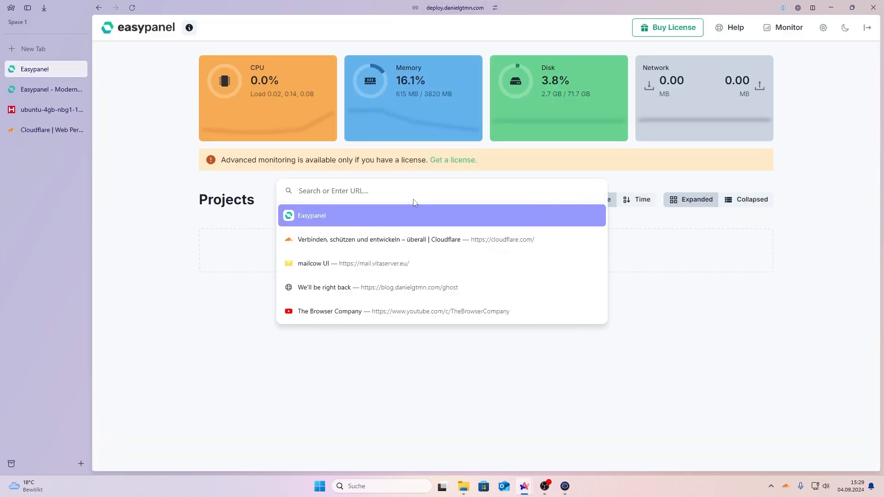
{"action": "key", "text": "Escape"}
Step: Create a new project named 'test' (lowercase)
{"action": "left_click", "coordinate": [460, 263]}
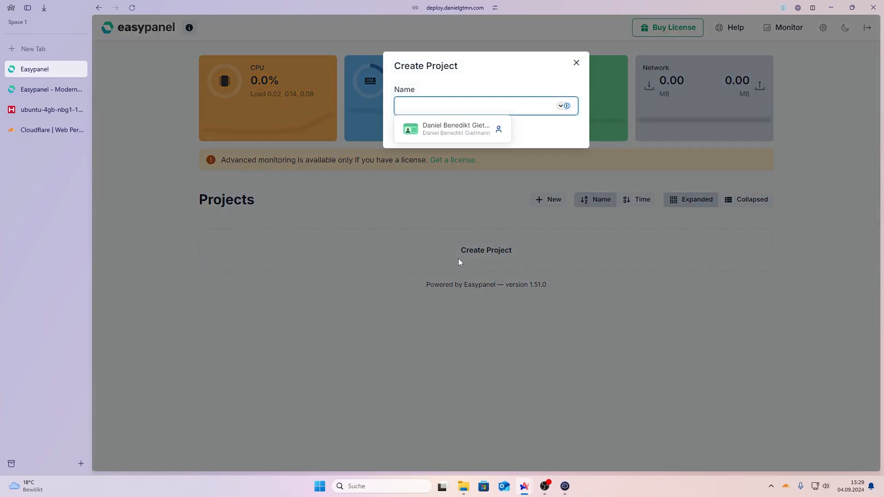
{"action": "type", "text": "Test"}
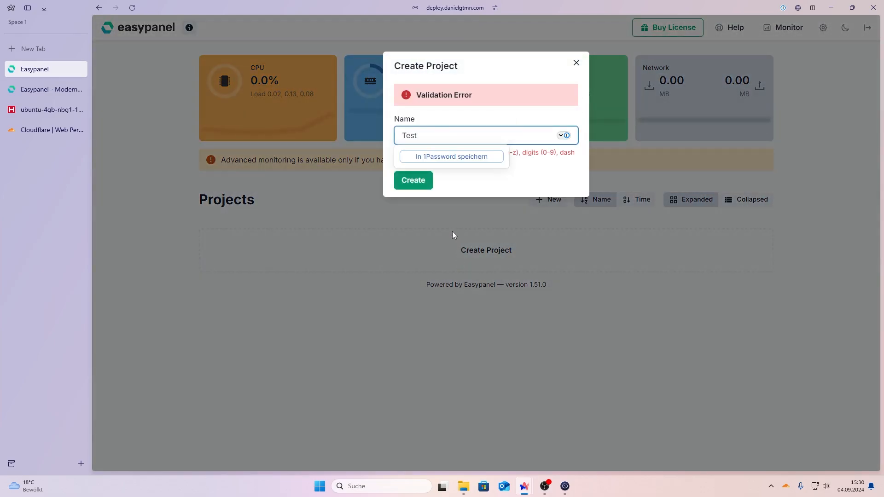
{"action": "key", "text": "ctrl+a"}
{"action": "type", "text": "test"}
{"action": "left_click", "coordinate": [420, 180]}
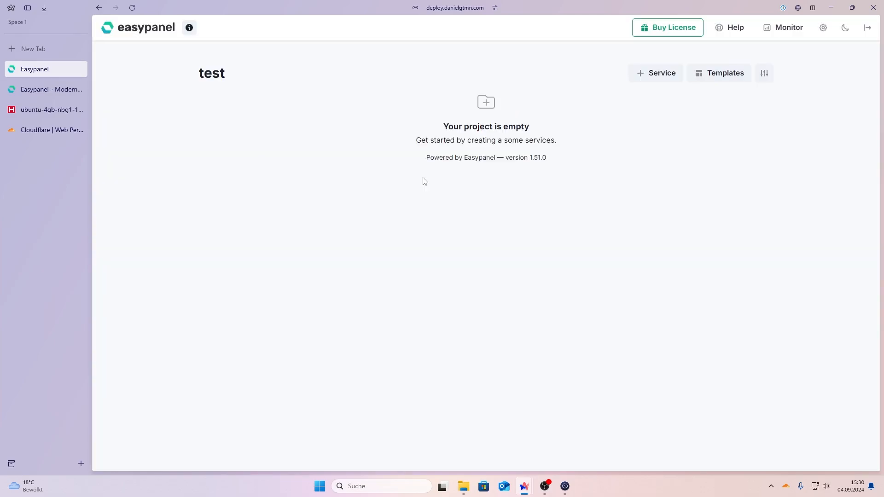
Step: Add an App service named 'next' to the test project
{"action": "left_click", "coordinate": [670, 74]}
{"action": "scroll", "coordinate": [164, 223], "scroll_direction": "down", "scroll_amount": 2}
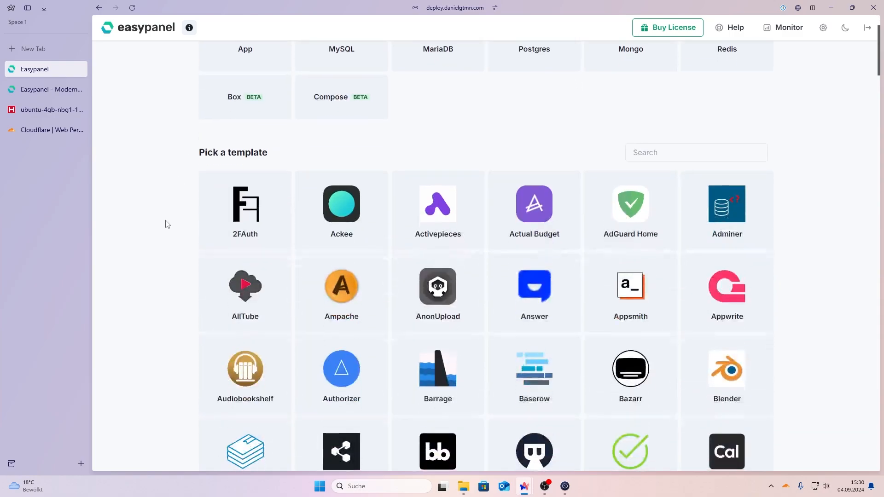
{"action": "scroll", "coordinate": [628, 237], "scroll_direction": "down", "scroll_amount": 10}
{"action": "scroll", "coordinate": [422, 229], "scroll_direction": "down", "scroll_amount": 12}
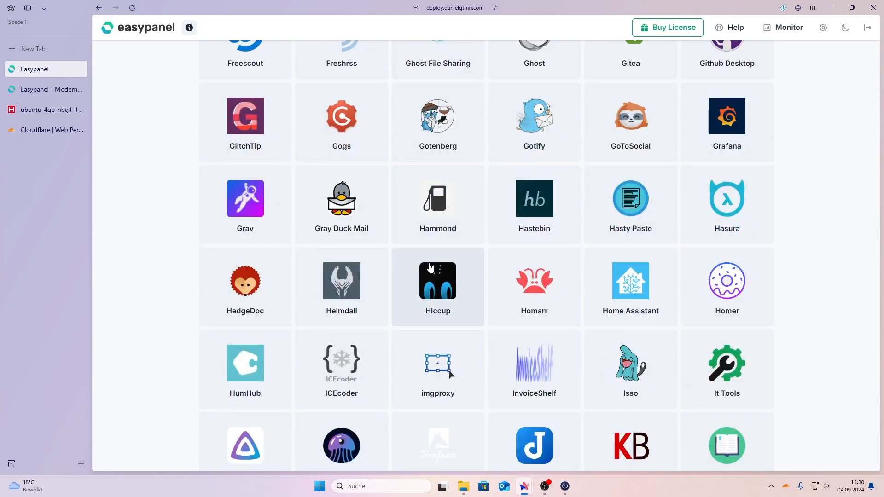
{"action": "scroll", "coordinate": [422, 272], "scroll_direction": "down", "scroll_amount": 11}
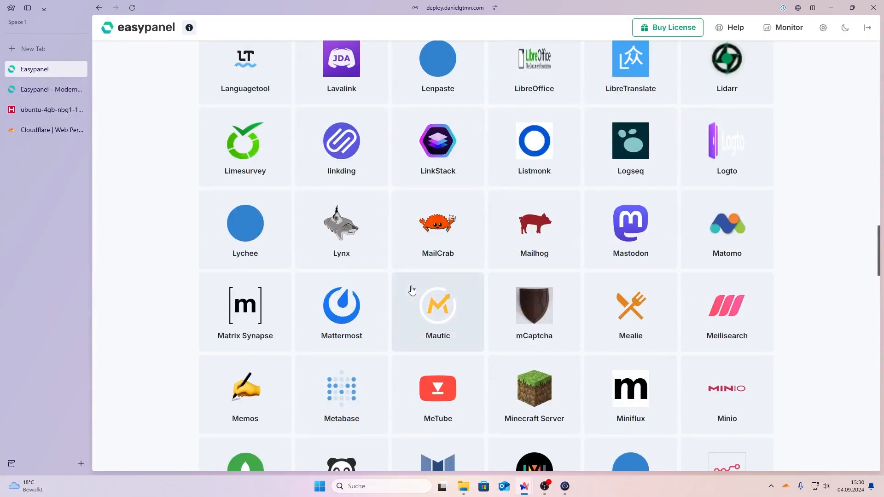
{"action": "scroll", "coordinate": [411, 290], "scroll_direction": "down", "scroll_amount": 5}
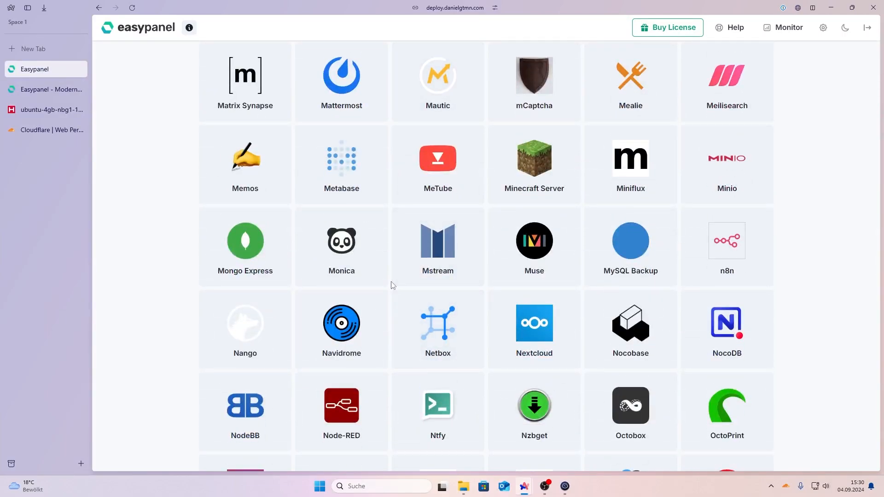
{"action": "scroll", "coordinate": [393, 285], "scroll_direction": "down", "scroll_amount": 3}
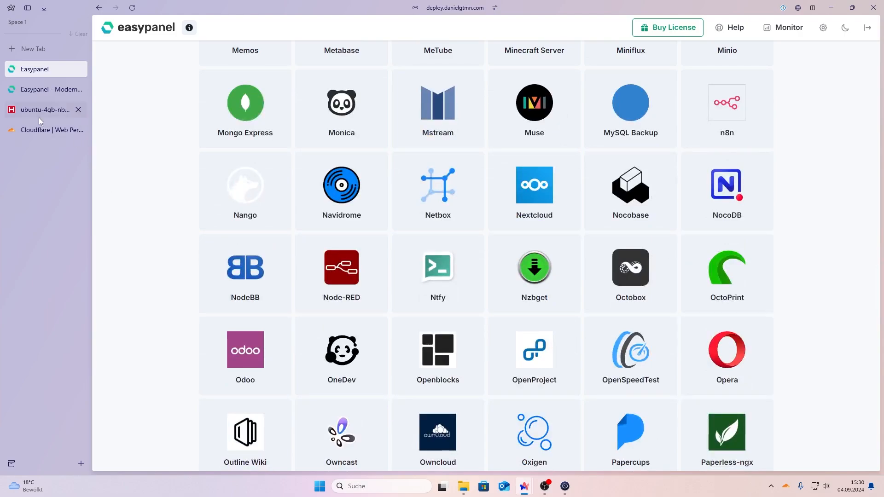
{"action": "scroll", "coordinate": [118, 258], "scroll_direction": "down", "scroll_amount": 5}
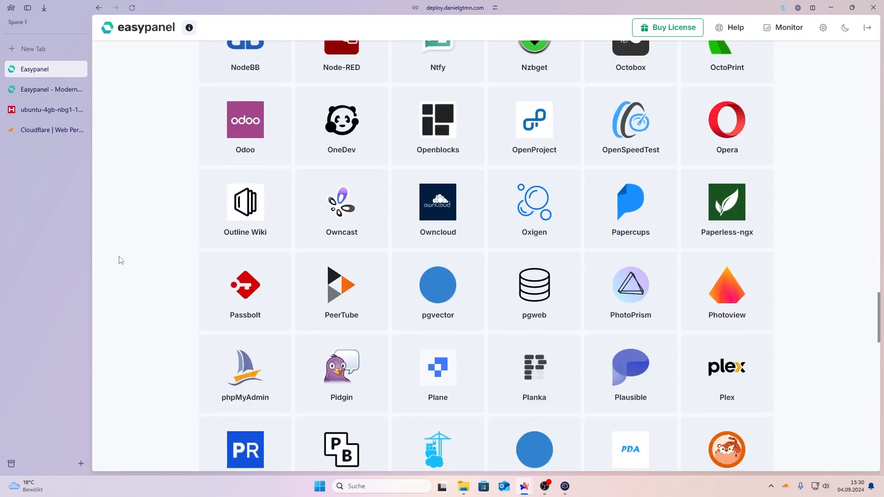
{"action": "scroll", "coordinate": [121, 261], "scroll_direction": "down", "scroll_amount": 6}
{"action": "scroll", "coordinate": [121, 260], "scroll_direction": "down", "scroll_amount": 4}
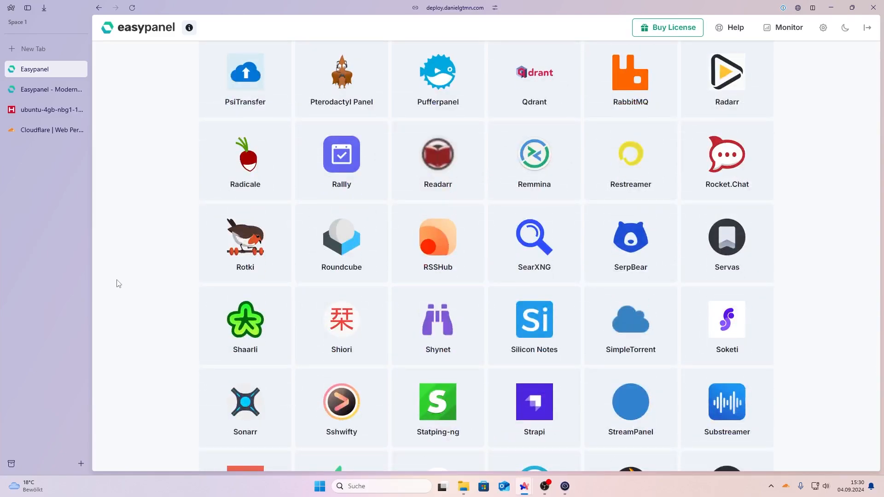
{"action": "scroll", "coordinate": [129, 273], "scroll_direction": "down", "scroll_amount": 15}
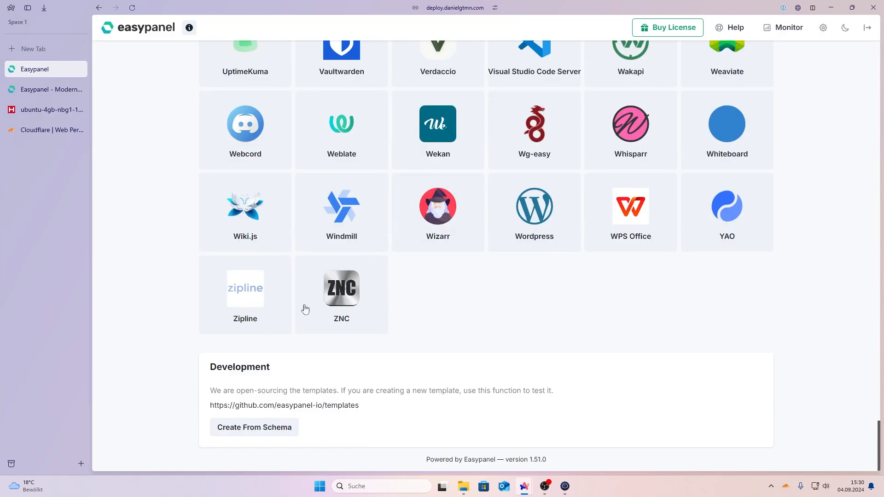
{"action": "scroll", "coordinate": [579, 223], "scroll_direction": "up", "scroll_amount": 20}
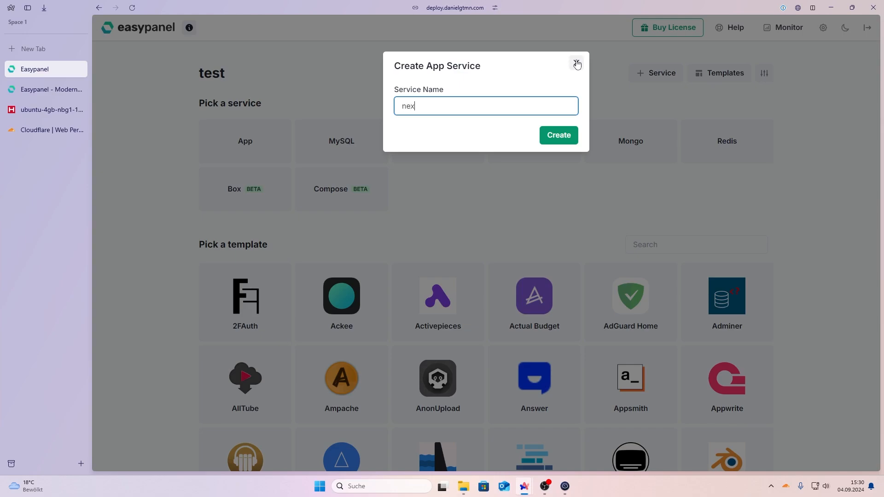
{"action": "type", "text": "t"}
{"action": "key", "text": "Return"}
Step: Choose GitHub as the next app's source
{"action": "left_click", "coordinate": [373, 135]}
{"action": "left_click", "coordinate": [372, 166]}
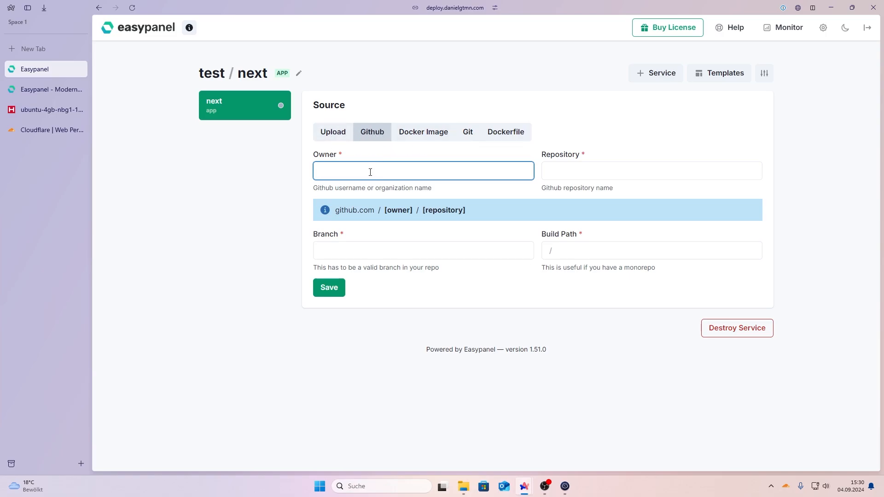
{"action": "left_click", "coordinate": [60, 53]}
Step: On GitHub, filter the dashboard repositories and open dockploy_next
{"action": "type", "text": "gi"}
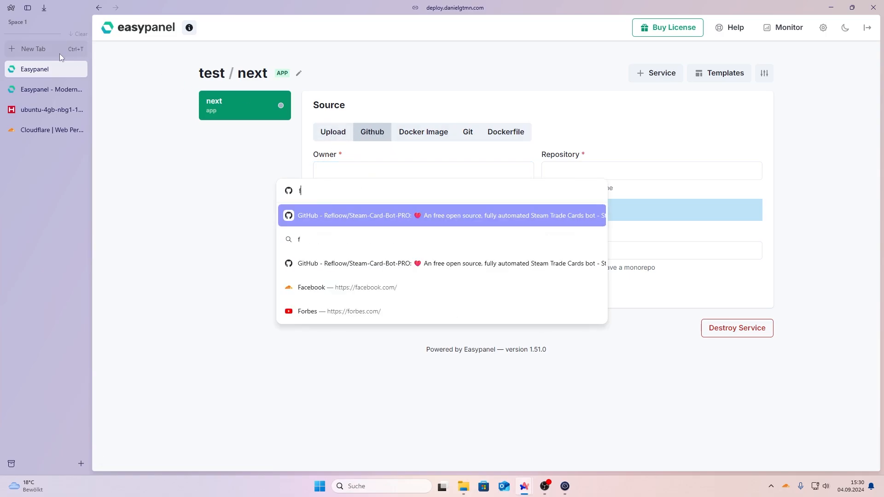
{"action": "key", "text": "Return"}
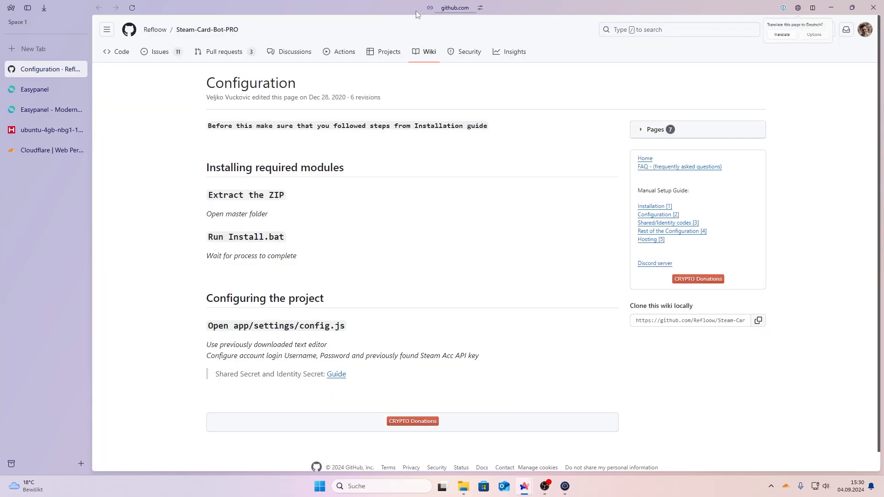
{"action": "left_click", "coordinate": [130, 31]}
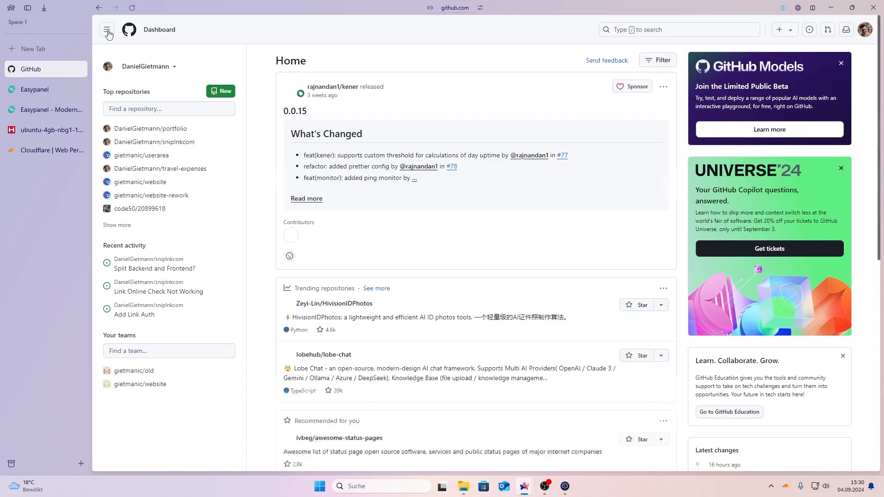
{"action": "left_click", "coordinate": [173, 111]}
{"action": "type", "text": "test"}
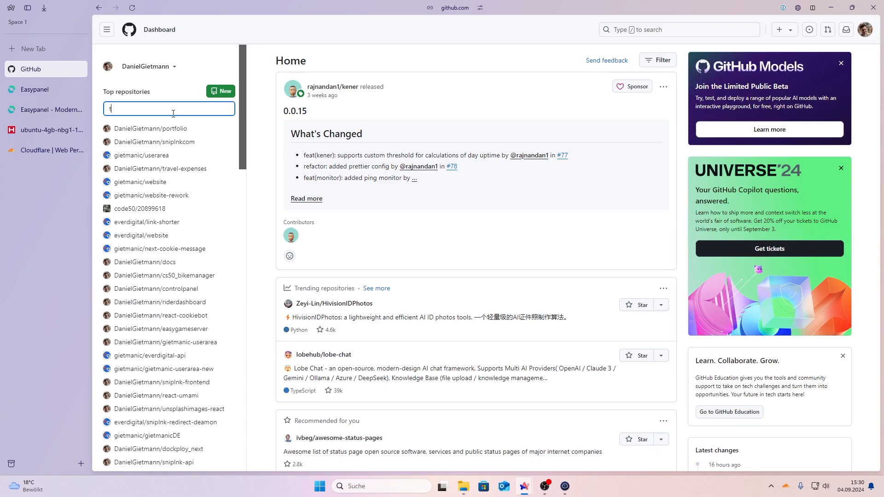
{"action": "key", "text": "BackSpace"}
{"action": "key", "text": "BackSpace"}
{"action": "key", "text": "BackSpace"}
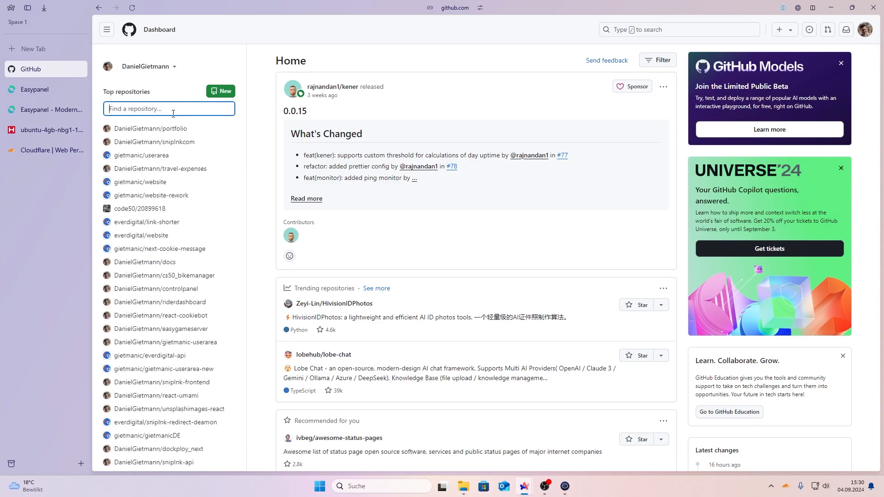
{"action": "scroll", "coordinate": [173, 283], "scroll_direction": "down", "scroll_amount": 7}
{"action": "scroll", "coordinate": [173, 283], "scroll_direction": "up", "scroll_amount": 7}
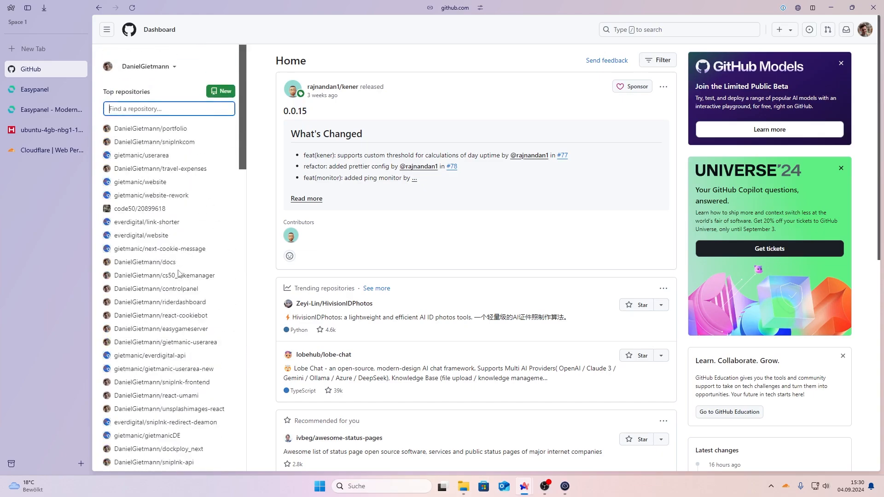
{"action": "type", "text": "do"}
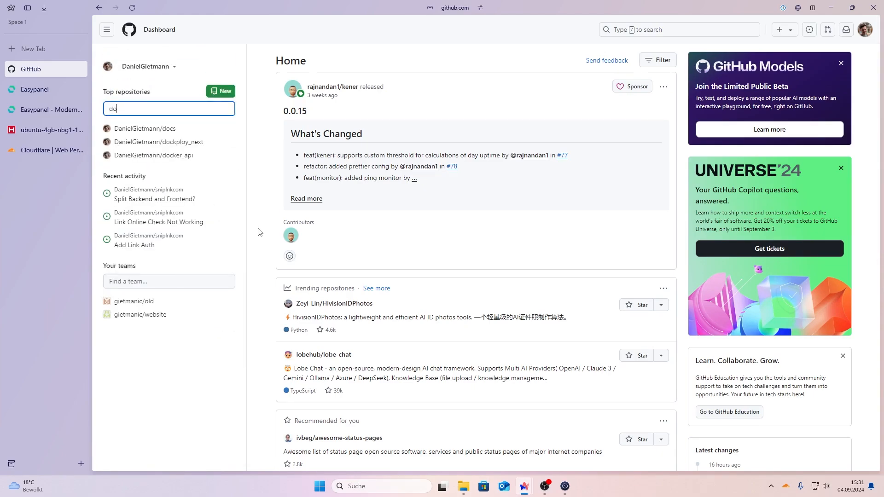
{"action": "left_click", "coordinate": [157, 143]}
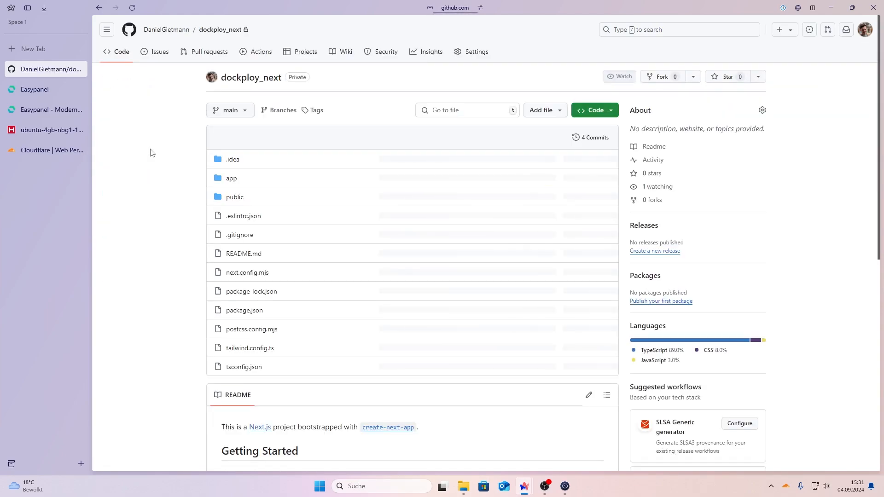
Step: Copy the owner name from the repository URL into Easypanel's Owner field
{"action": "left_click", "coordinate": [448, 8]}
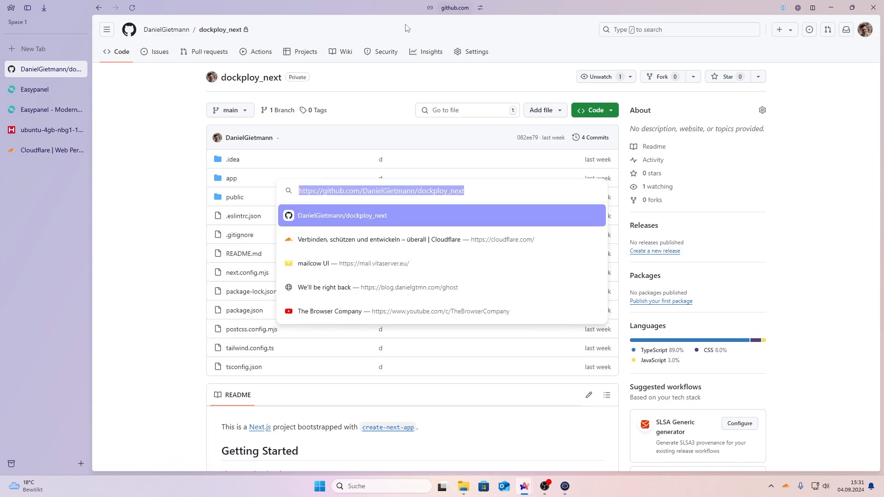
{"action": "double_click", "coordinate": [379, 190]}
{"action": "key", "text": "ctrl+c"}
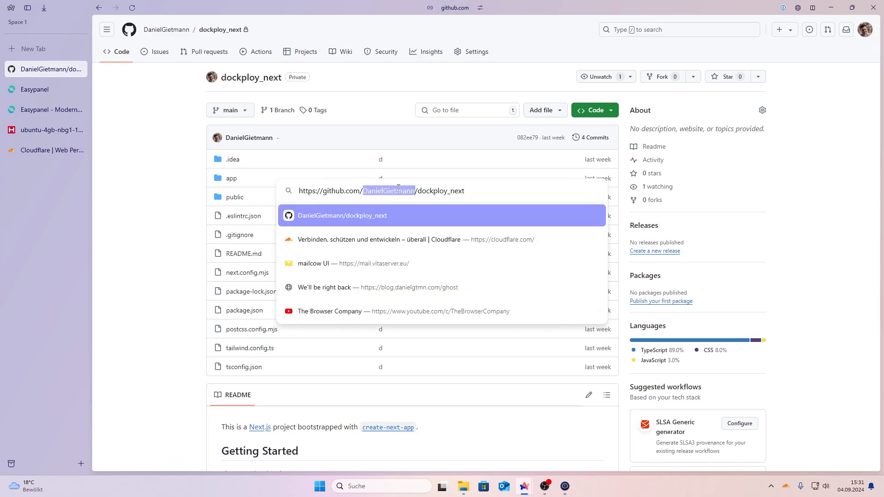
{"action": "left_click", "coordinate": [45, 89]}
{"action": "key", "text": "ctrl+v"}
Step: Copy 'dockploy_next' from the URL into the Repository field
{"action": "left_click", "coordinate": [54, 73]}
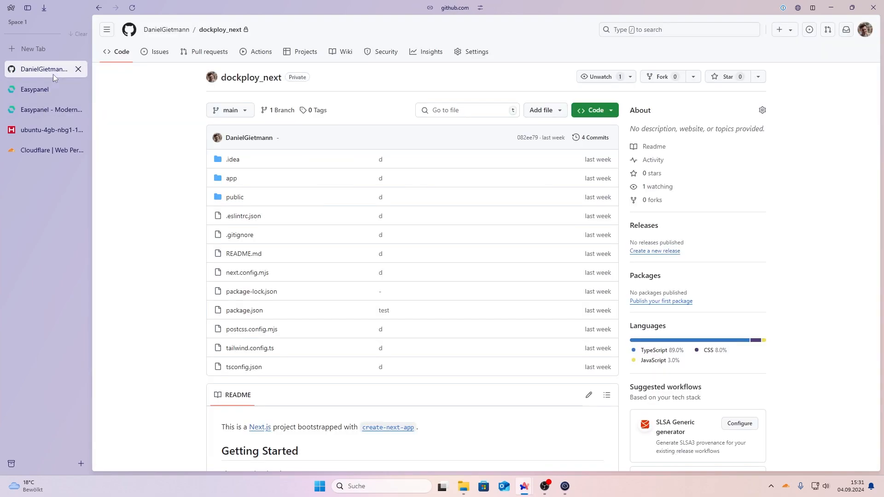
{"action": "left_click", "coordinate": [463, 5]}
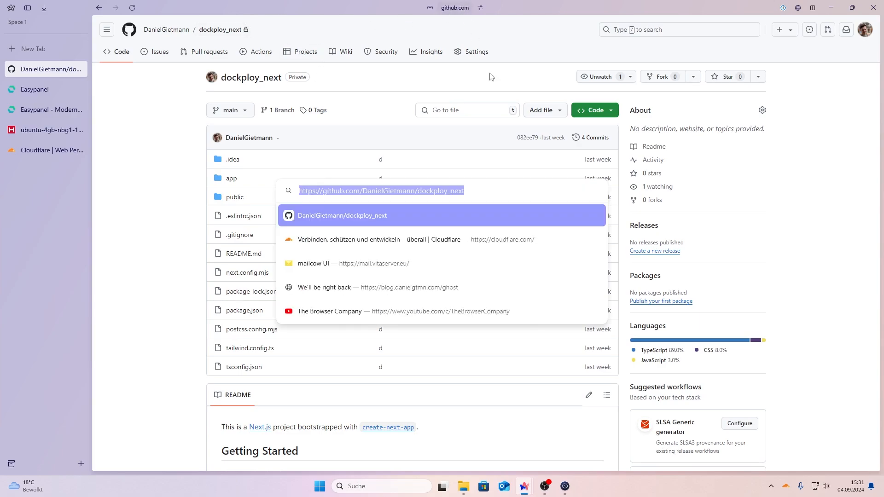
{"action": "left_click", "coordinate": [435, 191]}
{"action": "left_click_drag", "start_coordinate": [416, 194], "coordinate": [474, 191]}
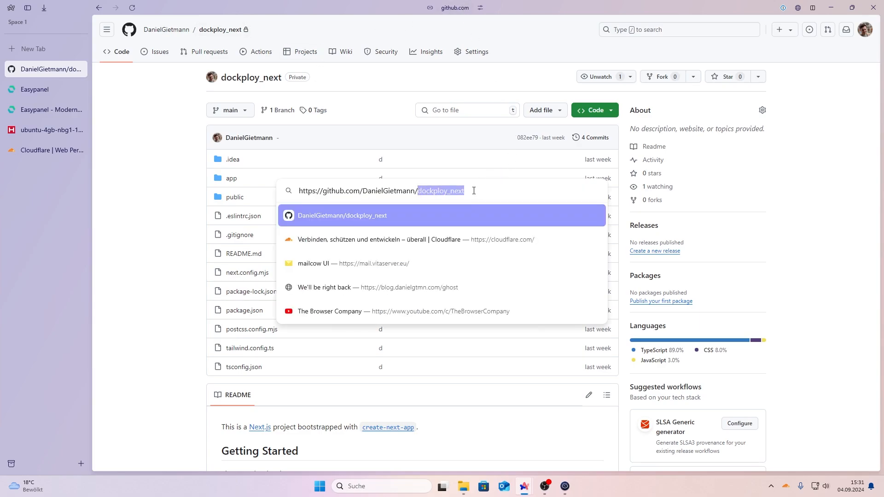
{"action": "key", "text": "ctrl+c"}
{"action": "left_click", "coordinate": [29, 94]}
{"action": "left_click", "coordinate": [571, 178]}
{"action": "key", "text": "ctrl+v"}
Step: Set branch main and build path /, then save the GitHub source
{"action": "left_click", "coordinate": [423, 258]}
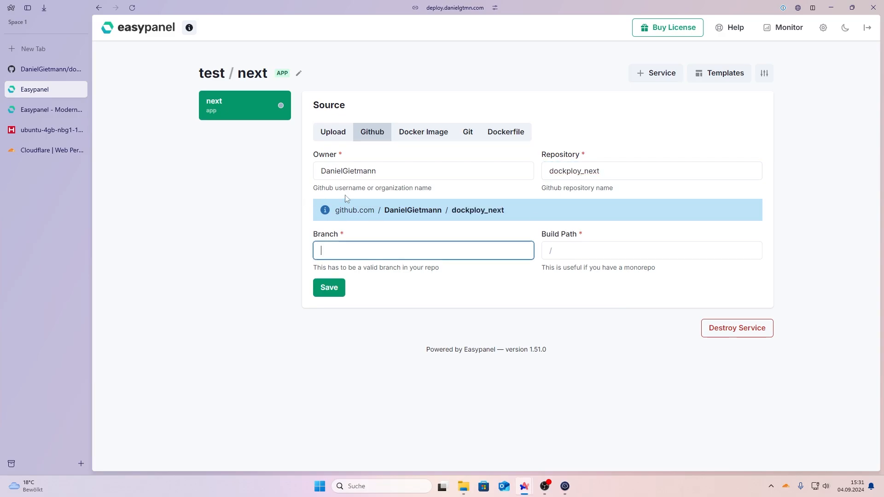
{"action": "key", "text": "ctrl+a"}
{"action": "left_click", "coordinate": [51, 69]}
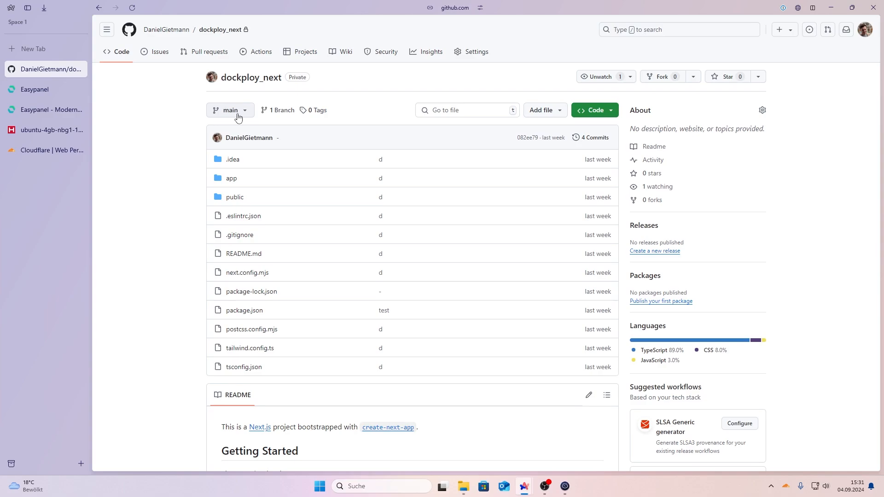
{"action": "left_click", "coordinate": [28, 116]}
{"action": "left_click", "coordinate": [33, 93]}
{"action": "left_click", "coordinate": [577, 248]}
{"action": "type", "text": "/"}
{"action": "left_click", "coordinate": [331, 290]}
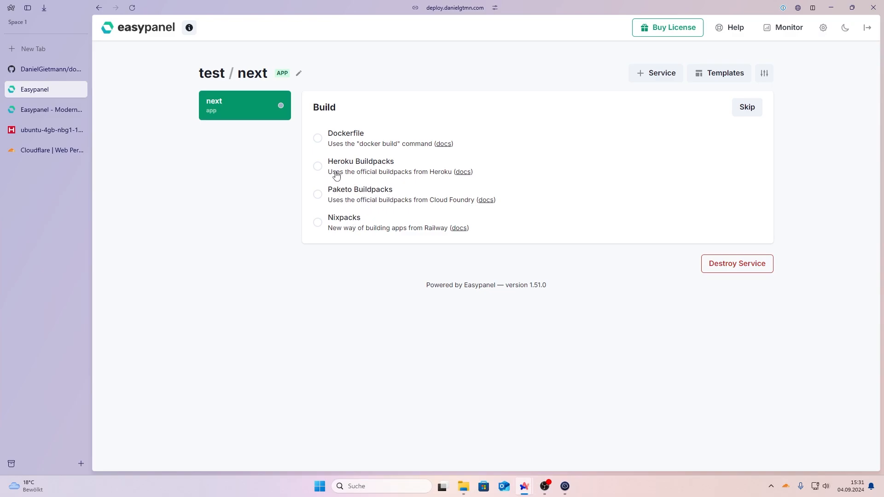
Step: Save Heroku Buildpacks as the build method, deploy the next app, and check its Deployments and Source pages
{"action": "left_click", "coordinate": [337, 176]}
{"action": "left_click", "coordinate": [329, 251]}
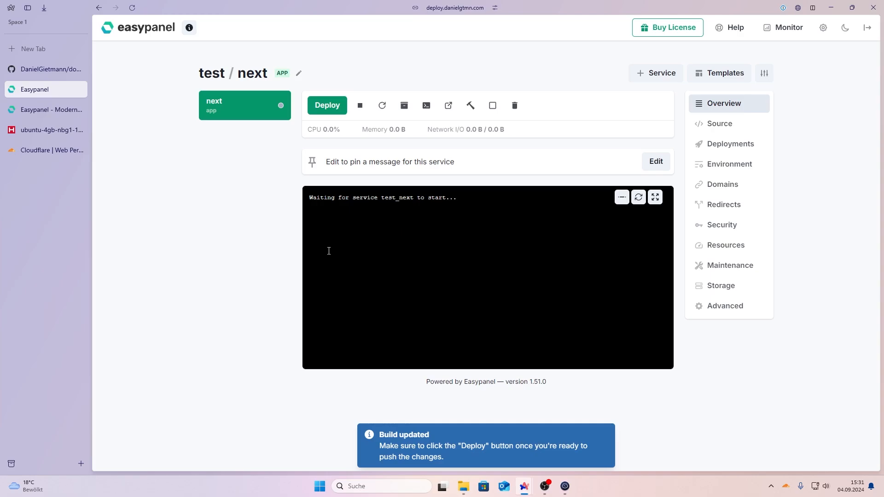
{"action": "left_click", "coordinate": [332, 109]}
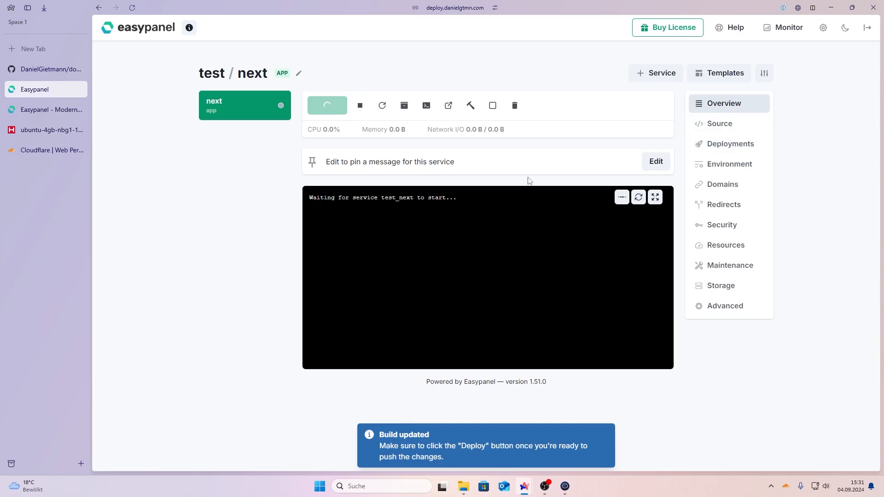
{"action": "left_click", "coordinate": [754, 150]}
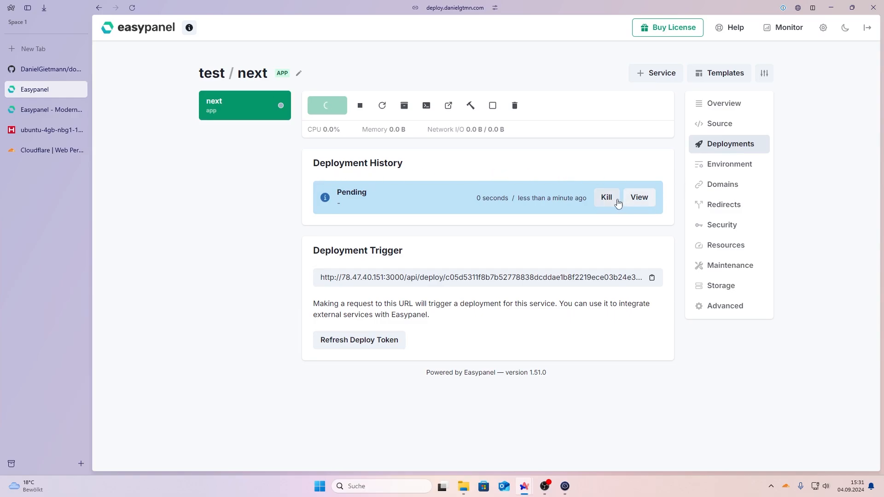
{"action": "left_click", "coordinate": [714, 132]}
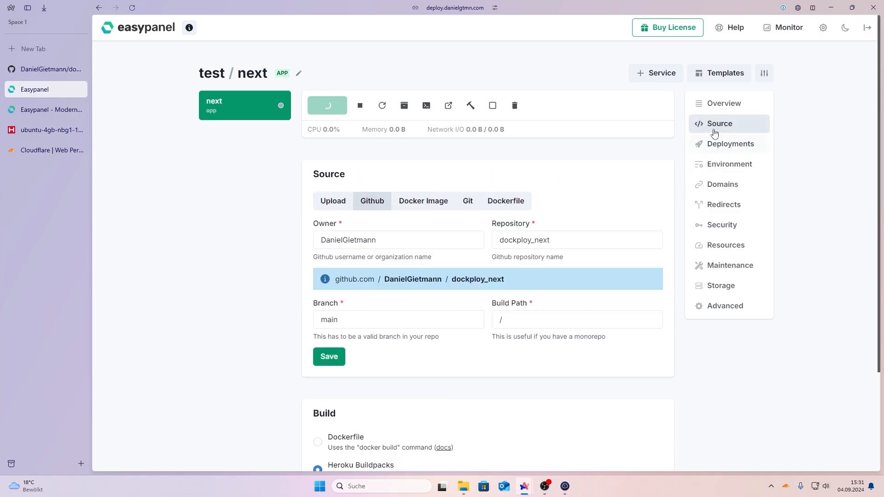
Step: Browse the next app's Environment, Domains, Redirects and Basic Auth pages without changes
{"action": "scroll", "coordinate": [435, 267], "scroll_direction": "down", "scroll_amount": 3}
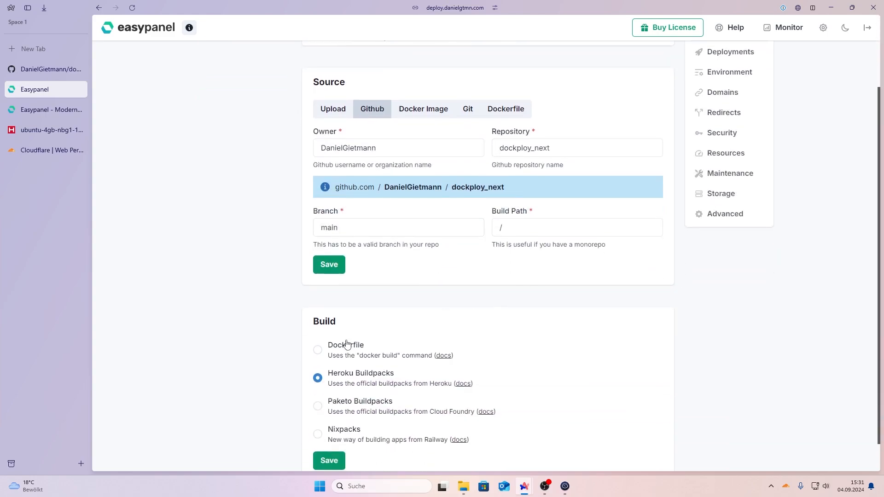
{"action": "scroll", "coordinate": [348, 343], "scroll_direction": "up", "scroll_amount": 3}
{"action": "left_click", "coordinate": [716, 174]}
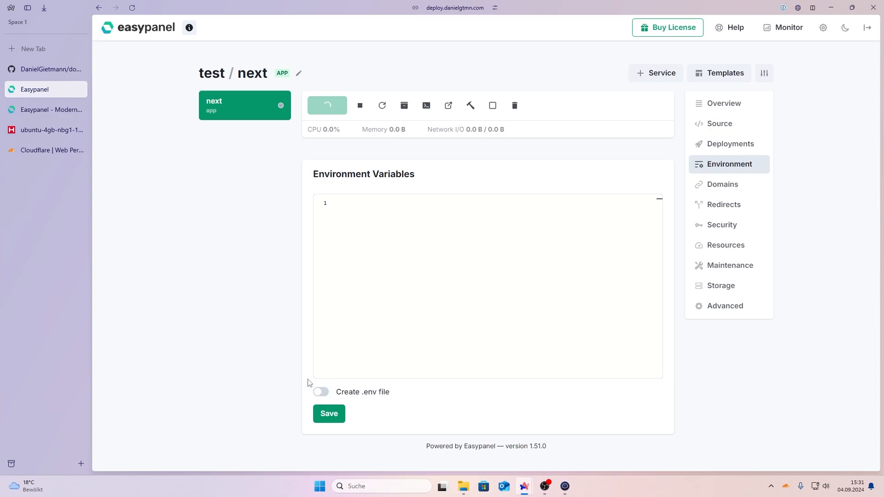
{"action": "left_click", "coordinate": [727, 191]}
{"action": "left_click", "coordinate": [495, 239]}
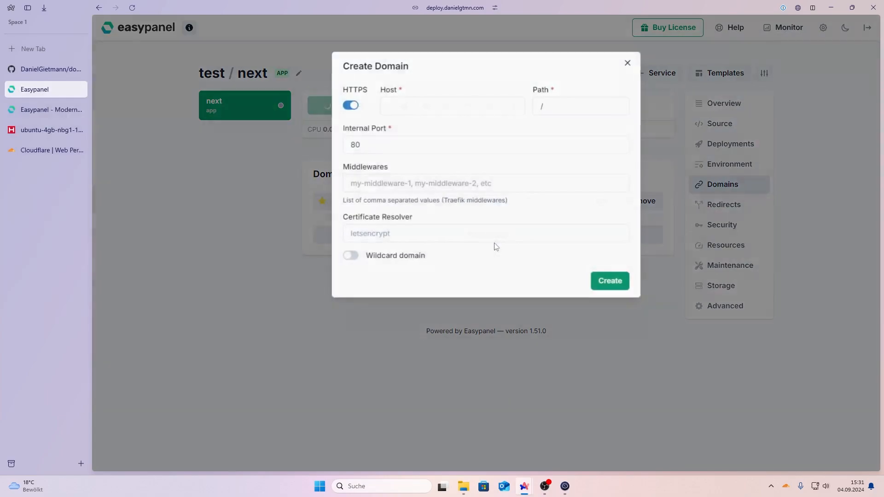
{"action": "left_click", "coordinate": [676, 239]}
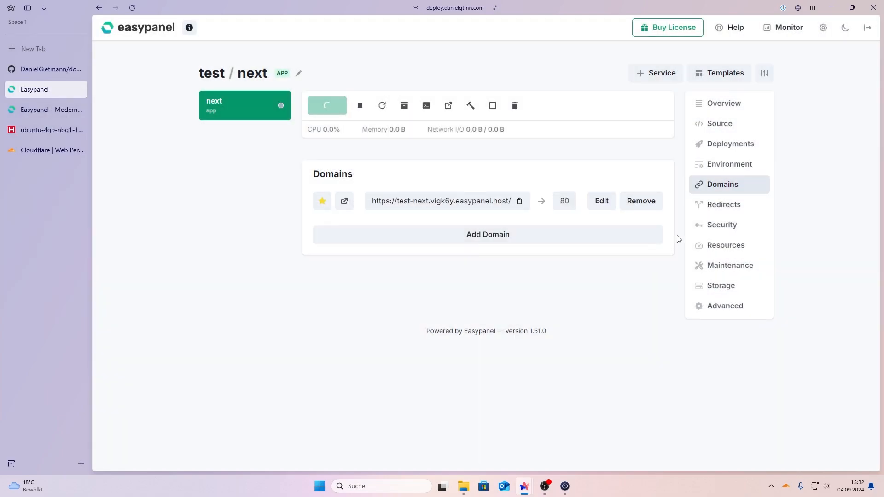
{"action": "left_click", "coordinate": [718, 208]}
{"action": "left_click", "coordinate": [714, 227]}
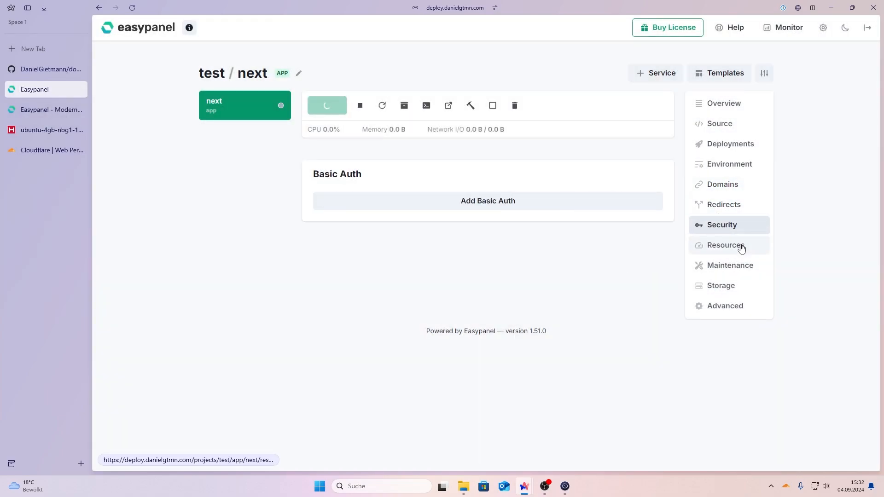
Step: Review Resources, Maintenance, Mounts and Advanced settings, then return to Deployments
{"action": "left_click", "coordinate": [759, 245]}
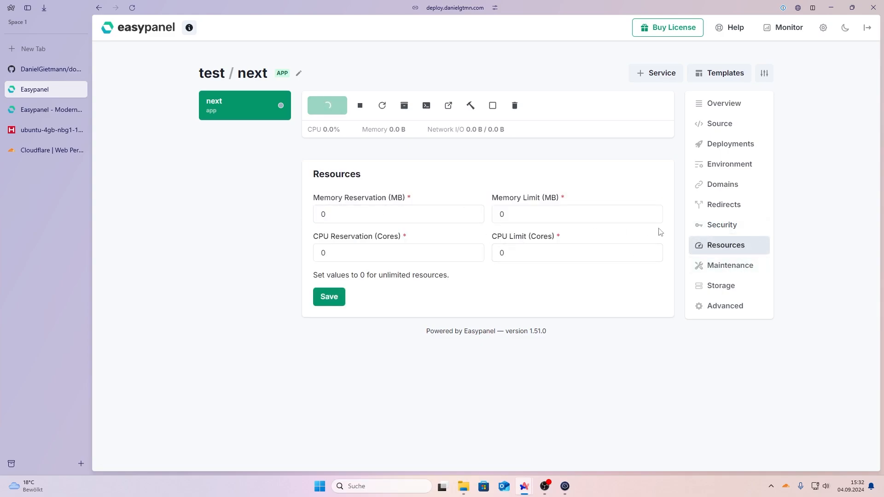
{"action": "left_click", "coordinate": [730, 265]}
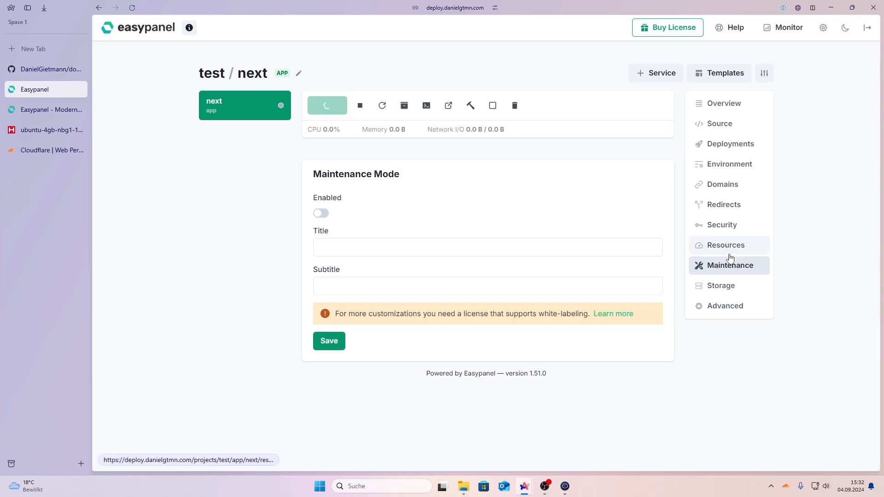
{"action": "left_click", "coordinate": [736, 287]}
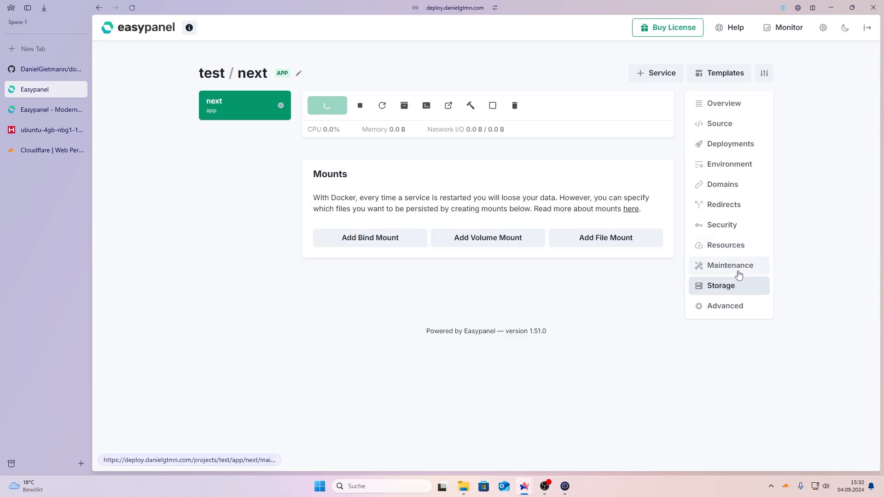
{"action": "left_click", "coordinate": [737, 305]}
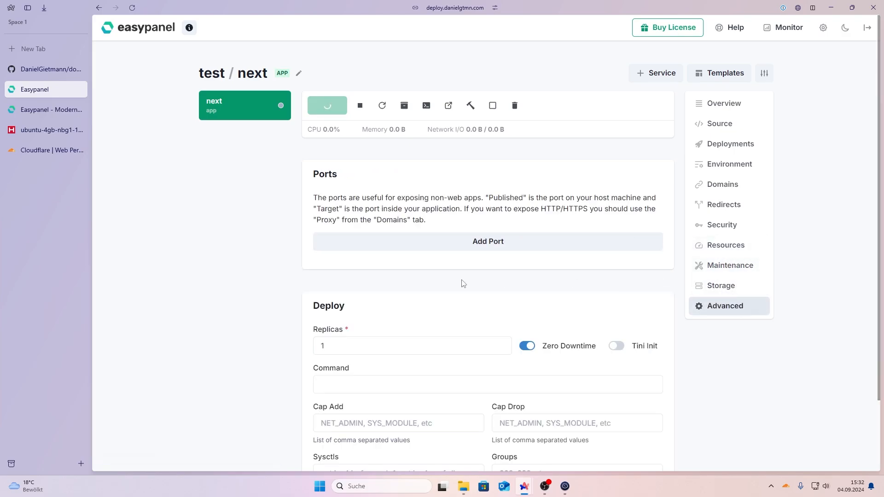
{"action": "scroll", "coordinate": [464, 283], "scroll_direction": "down", "scroll_amount": 2}
{"action": "scroll", "coordinate": [475, 274], "scroll_direction": "up", "scroll_amount": 3}
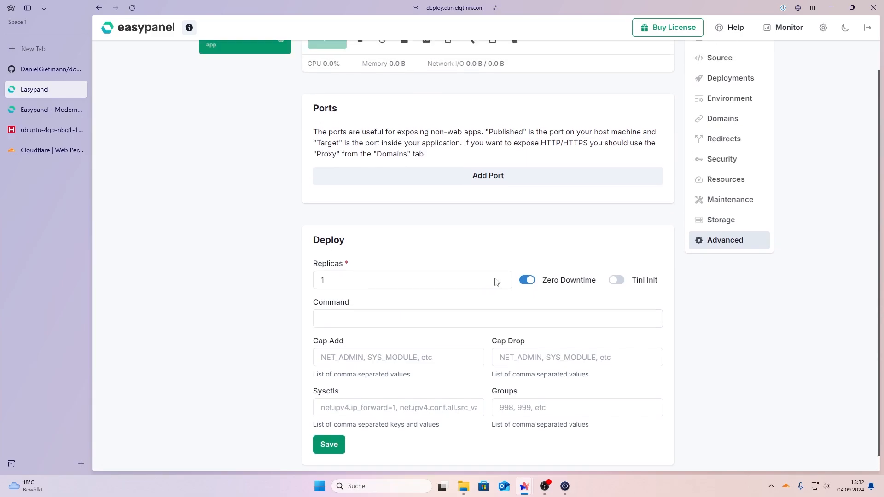
{"action": "left_click", "coordinate": [727, 143]}
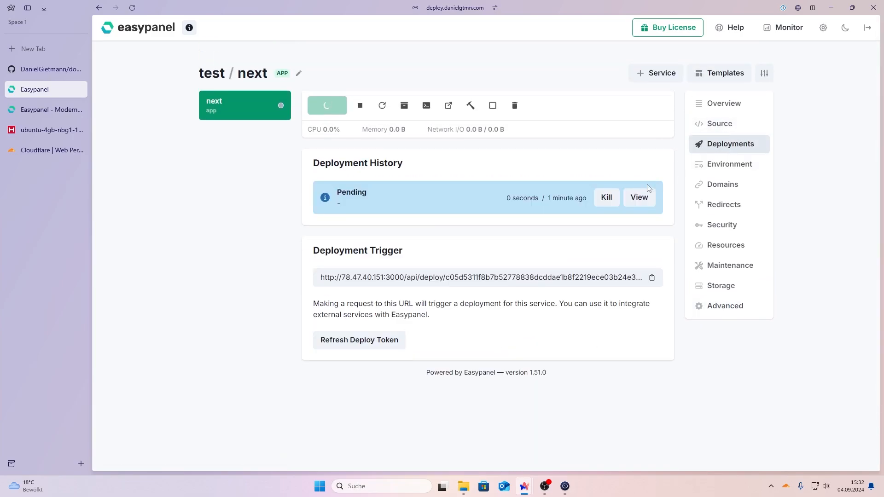
Step: Check the pending build log, then open the app's easypanel.host domain in a new tab
{"action": "left_click", "coordinate": [639, 198]}
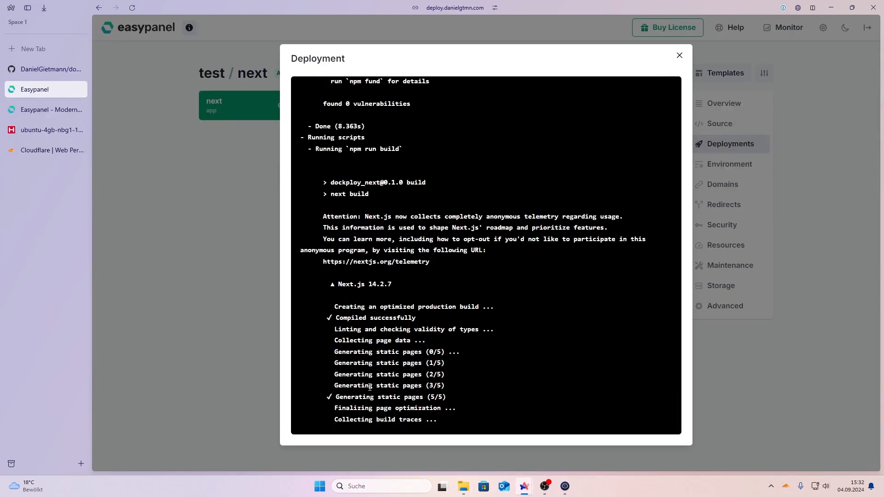
{"action": "left_click", "coordinate": [262, 332]}
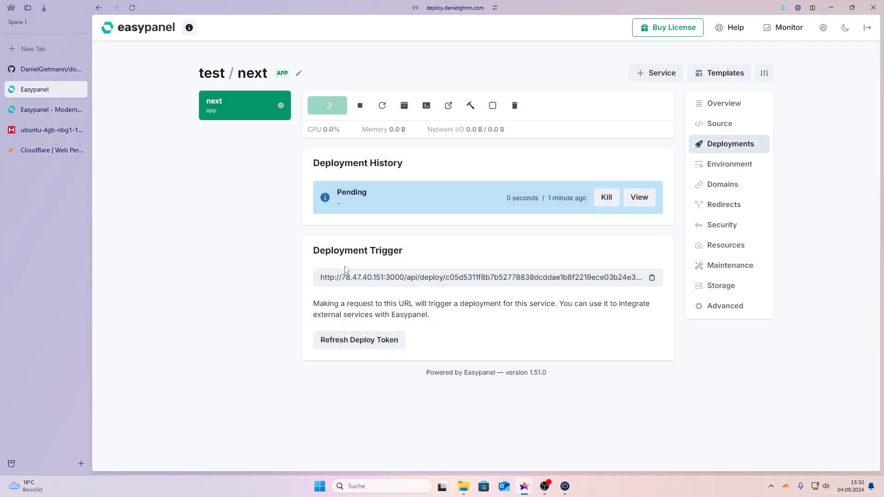
{"action": "left_click", "coordinate": [746, 192]}
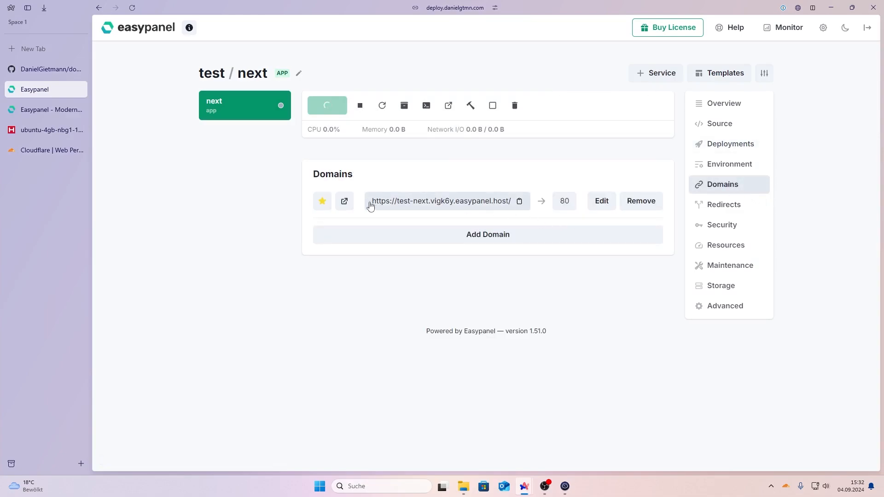
{"action": "left_click", "coordinate": [343, 202]}
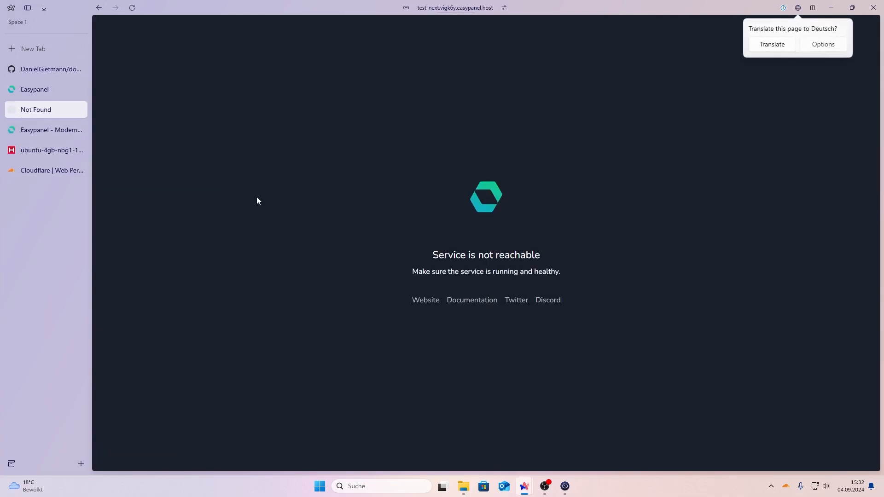
Step: Recheck the running deployment's build log, then go back to the domain tab
{"action": "left_click", "coordinate": [27, 130]}
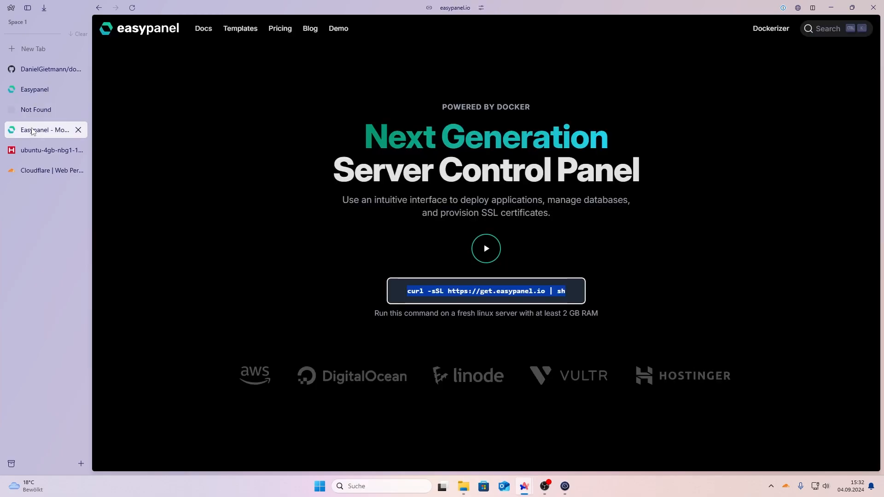
{"action": "left_click", "coordinate": [39, 90]}
{"action": "left_click", "coordinate": [732, 147]}
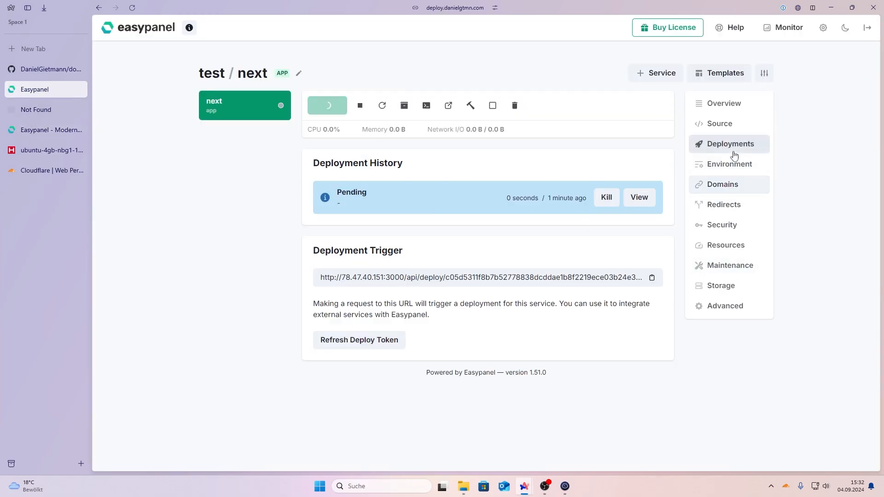
{"action": "left_click", "coordinate": [639, 198]}
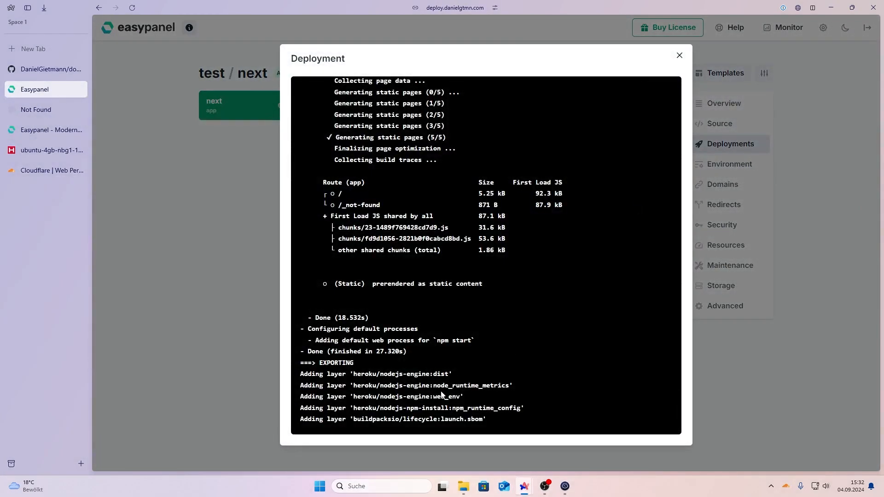
{"action": "left_click", "coordinate": [220, 311]}
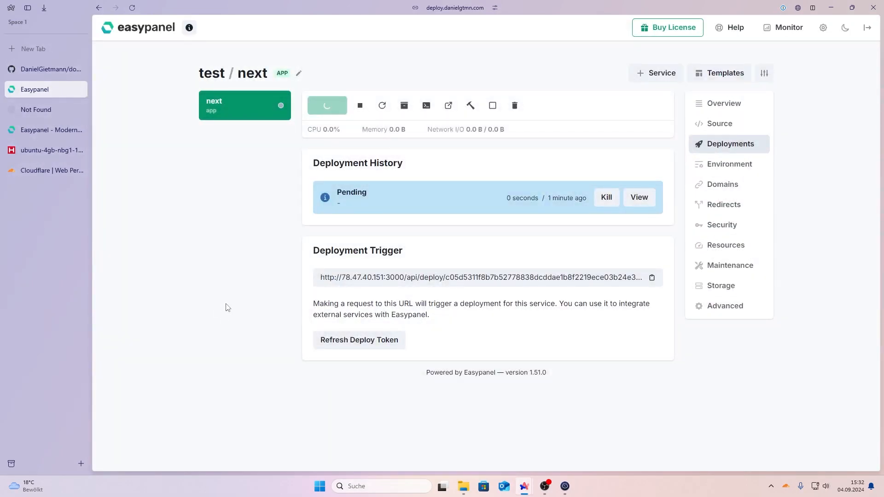
{"action": "left_click", "coordinate": [38, 110]}
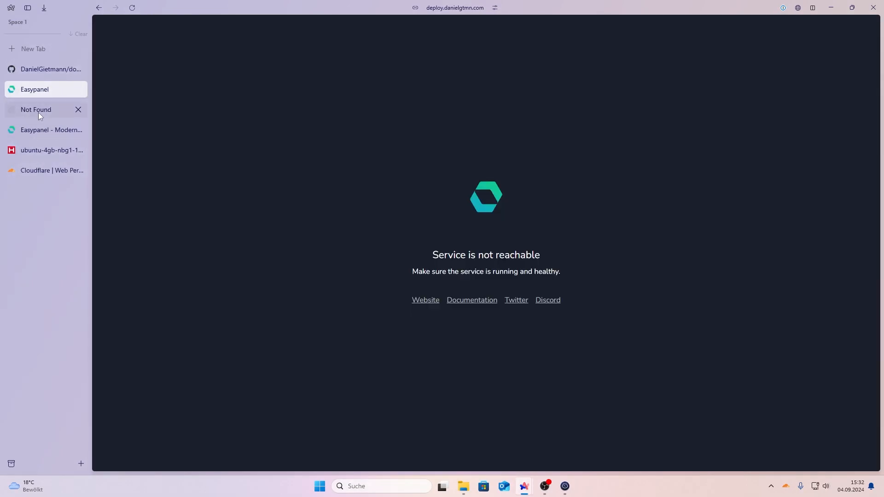
Step: Reload the test-next domain to see the Next.js starter page, then go to the Projects dashboard
{"action": "left_click", "coordinate": [46, 92]}
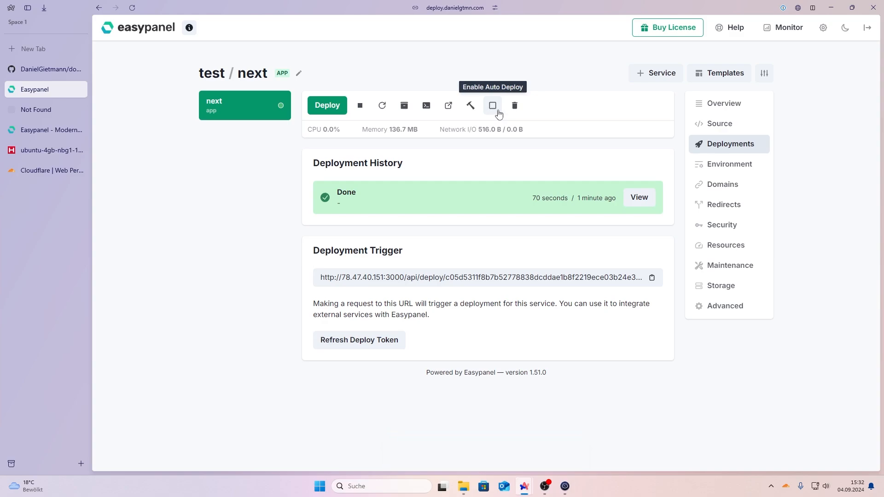
{"action": "left_click", "coordinate": [37, 113]}
{"action": "left_click", "coordinate": [132, 8]}
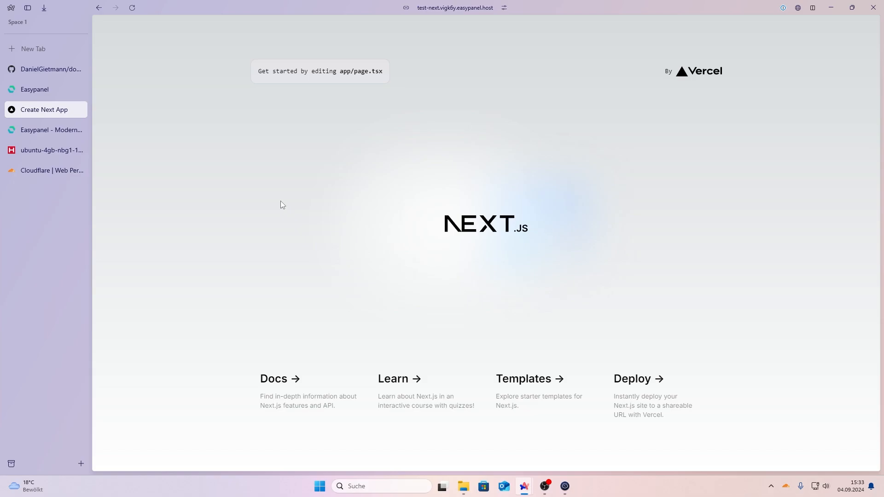
{"action": "left_click", "coordinate": [58, 134]}
{"action": "left_click", "coordinate": [45, 95]}
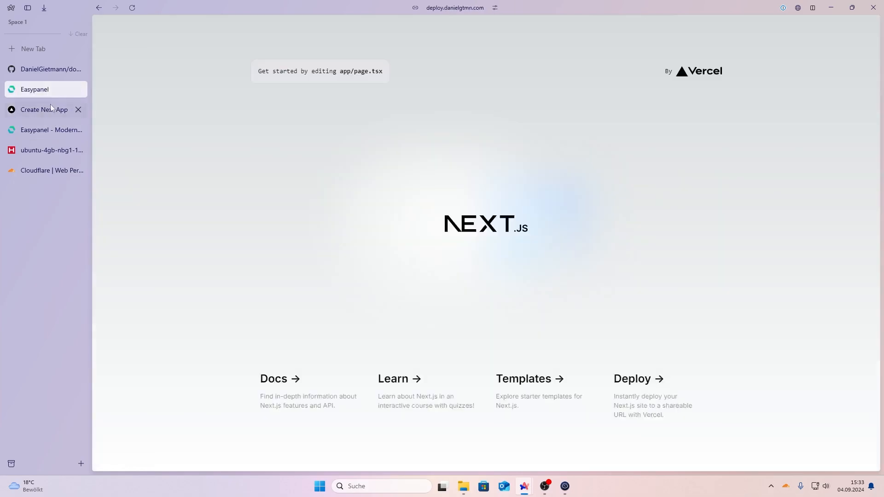
{"action": "left_click", "coordinate": [53, 84]}
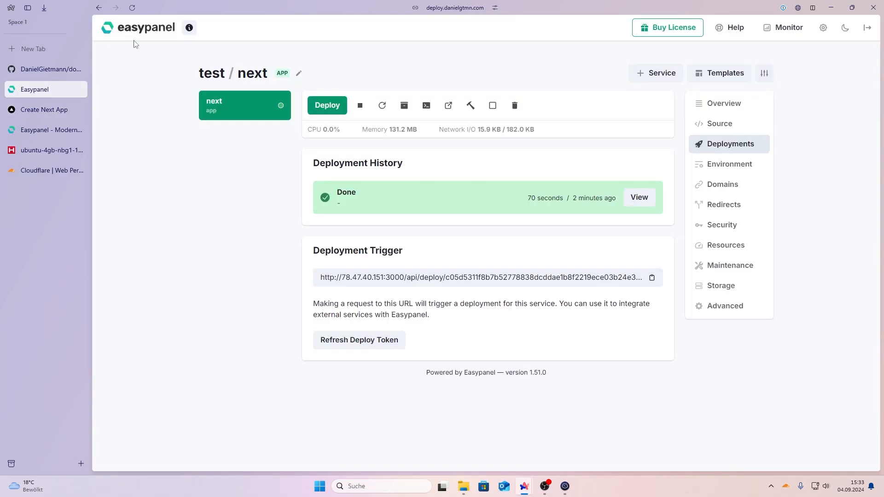
{"action": "left_click", "coordinate": [133, 34]}
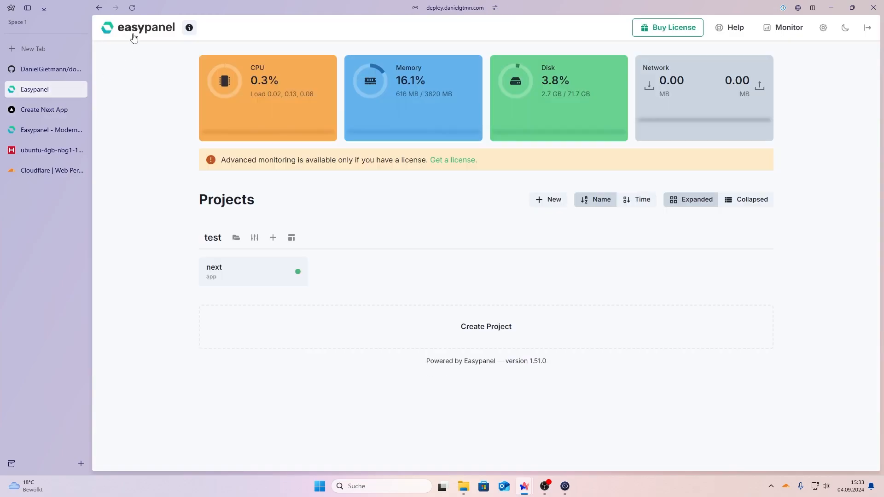
Step: Create a Postgres service named test_db in the test project
{"action": "left_click", "coordinate": [272, 238]}
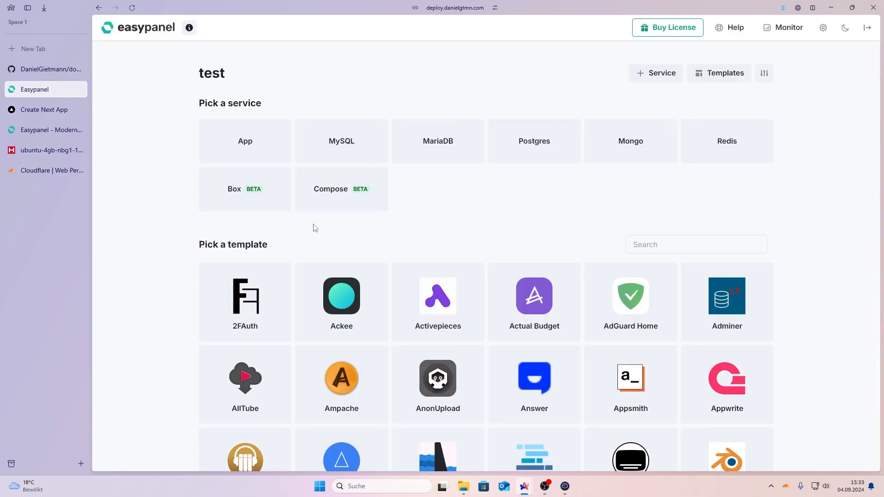
{"action": "left_click", "coordinate": [547, 144]}
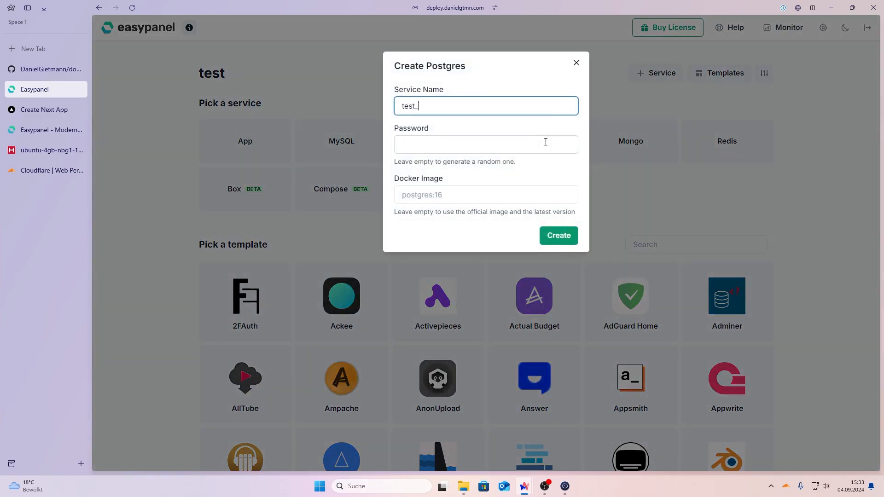
{"action": "key", "text": "Return"}
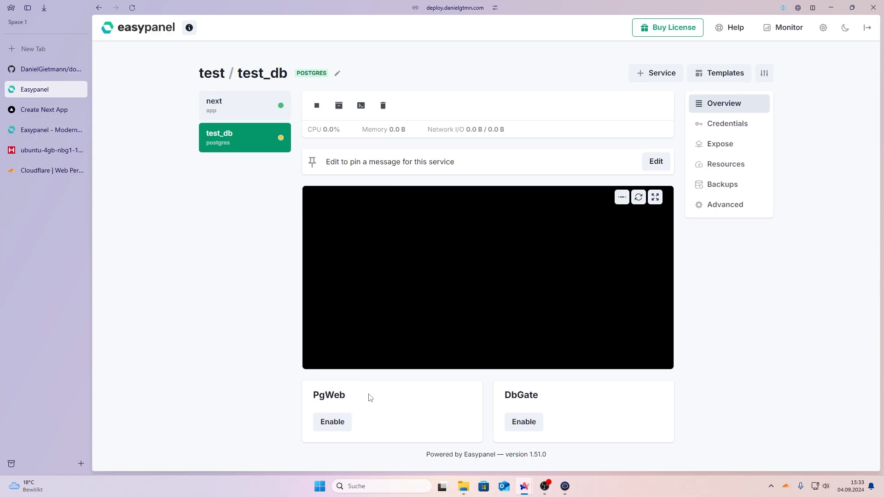
{"action": "left_click_drag", "start_coordinate": [497, 397], "coordinate": [554, 395]}
{"action": "left_click", "coordinate": [554, 395]}
Step: Expose the test_db database publicly on port 5000 and save
{"action": "left_click", "coordinate": [726, 131]}
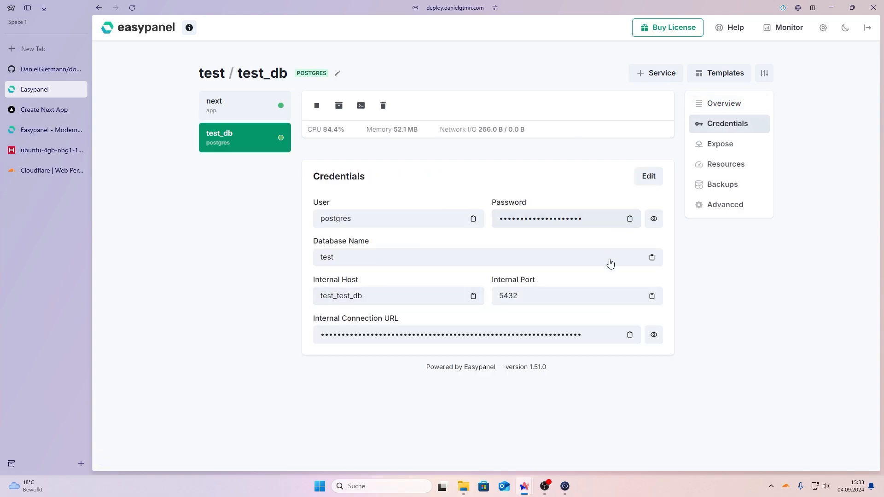
{"action": "left_click", "coordinate": [699, 154]}
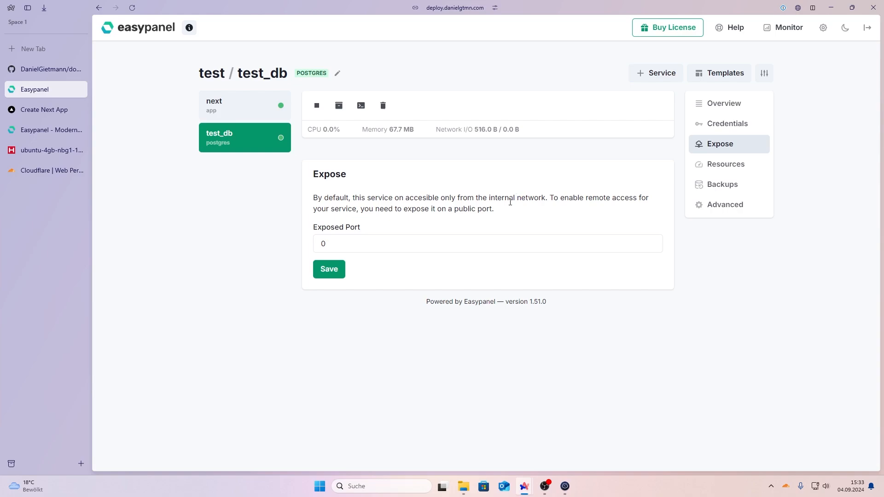
{"action": "double_click", "coordinate": [399, 244]}
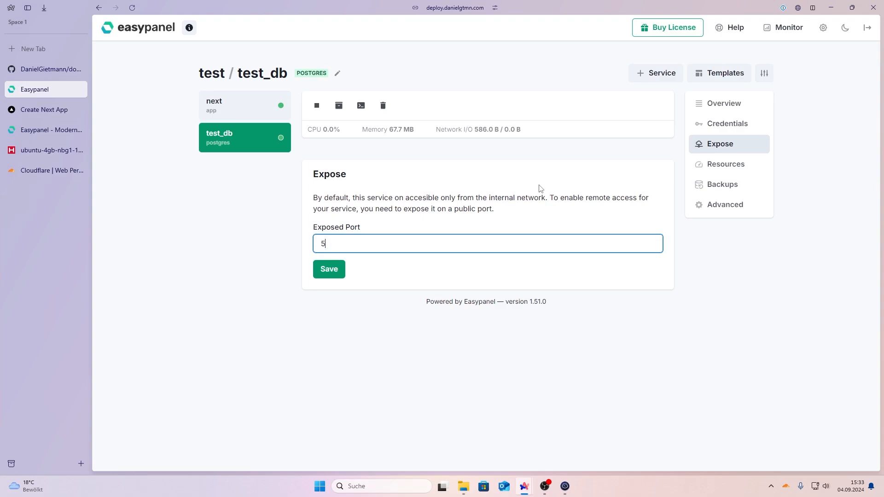
{"action": "left_click", "coordinate": [332, 275]}
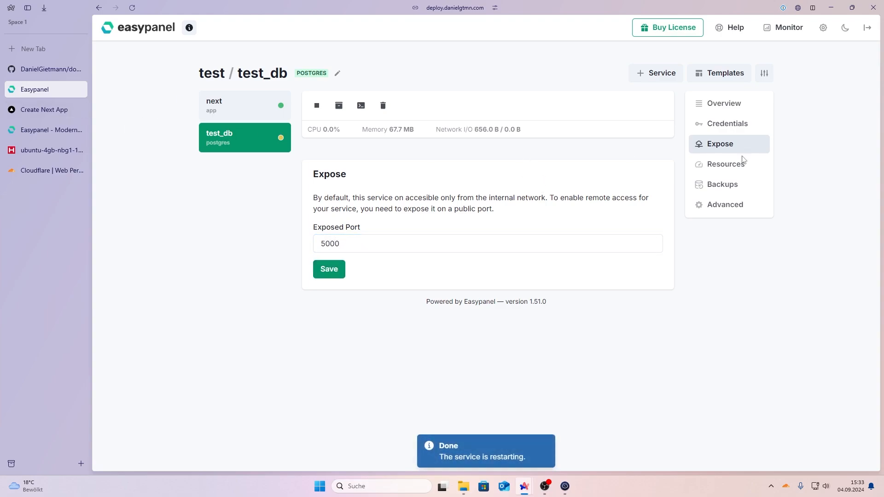
Step: Review test_db's credentials and restart logs, then go to the Hetzner server's firewalls
{"action": "left_click", "coordinate": [725, 129]}
{"action": "left_click", "coordinate": [720, 110]}
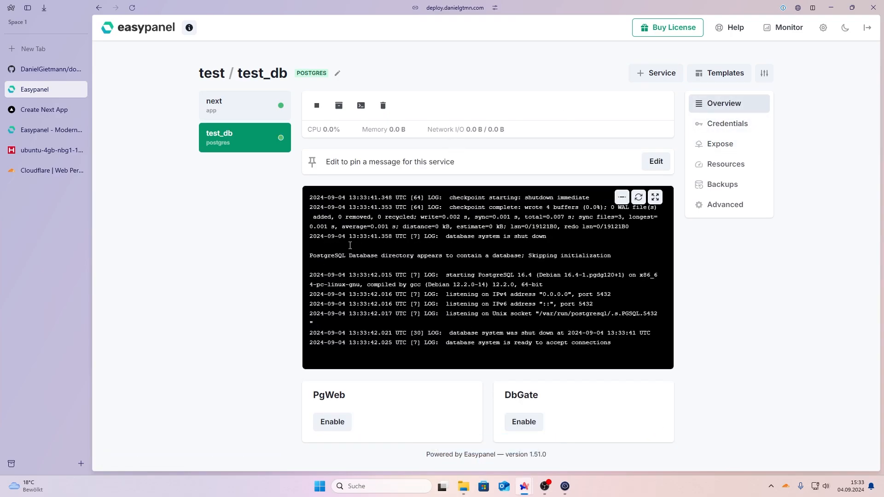
{"action": "left_click", "coordinate": [50, 150]}
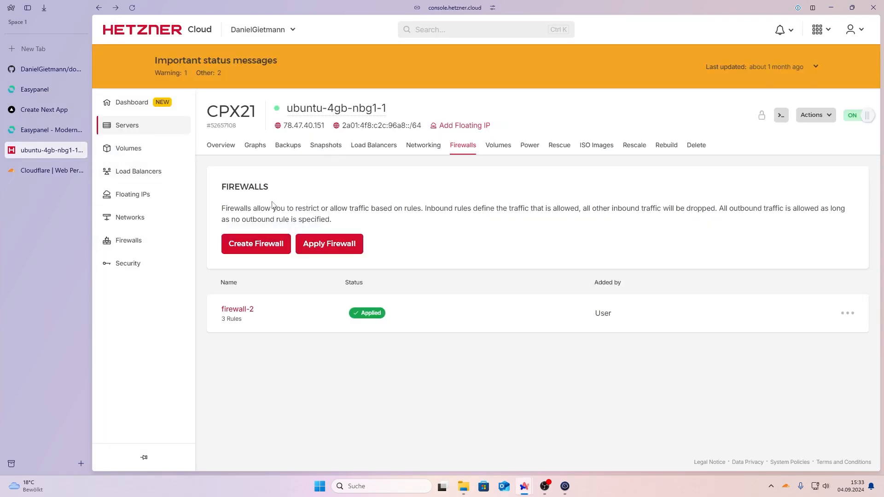
Step: Add a new inbound rule to firewall-2
{"action": "left_click", "coordinate": [248, 309]}
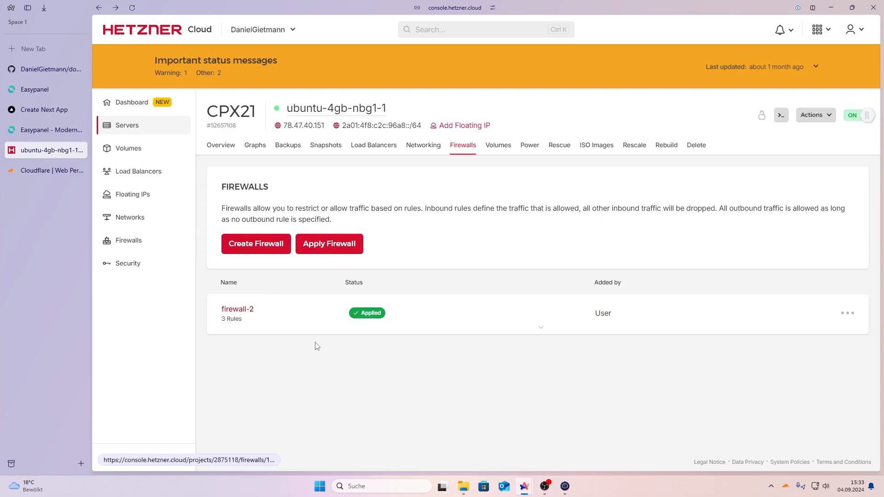
{"action": "left_click", "coordinate": [346, 374]}
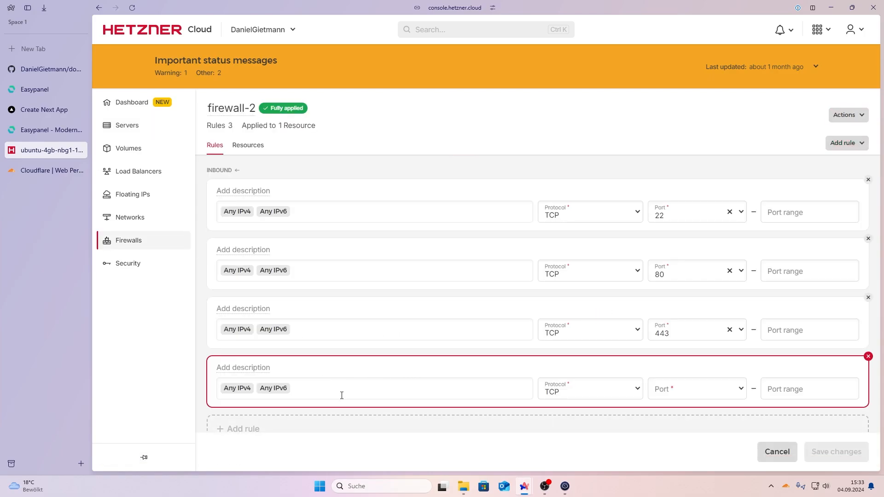
{"action": "scroll", "coordinate": [342, 395], "scroll_direction": "down", "scroll_amount": 3}
{"action": "left_click", "coordinate": [592, 256]}
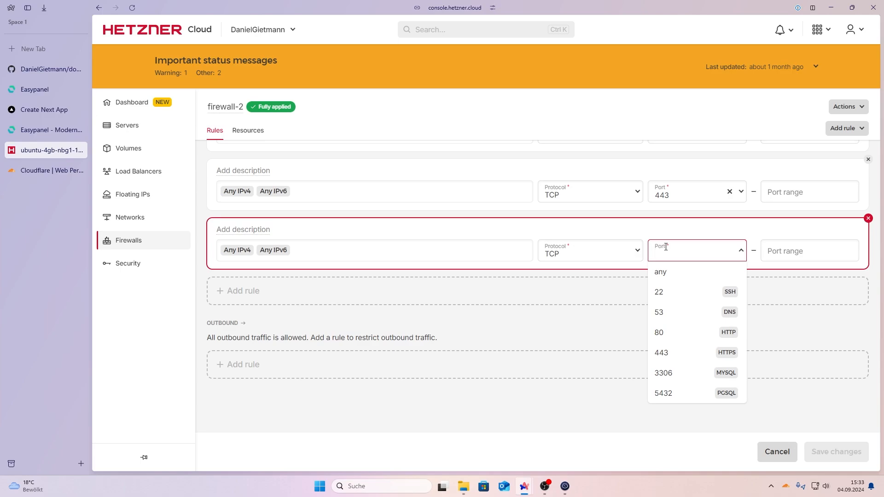
Step: Set the rule's port range to 5000–5010 and save the firewall changes
{"action": "type", "text": "5000-5"}
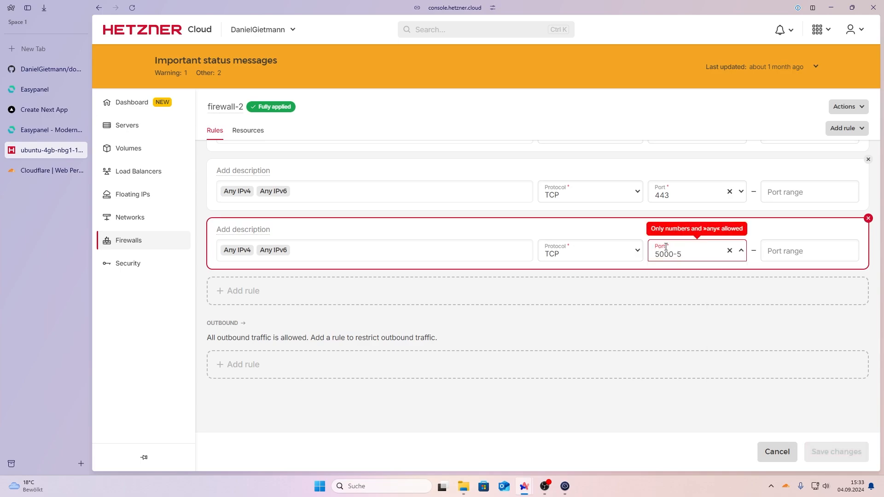
{"action": "key", "text": "BackSpace"}
{"action": "key", "text": "BackSpace"}
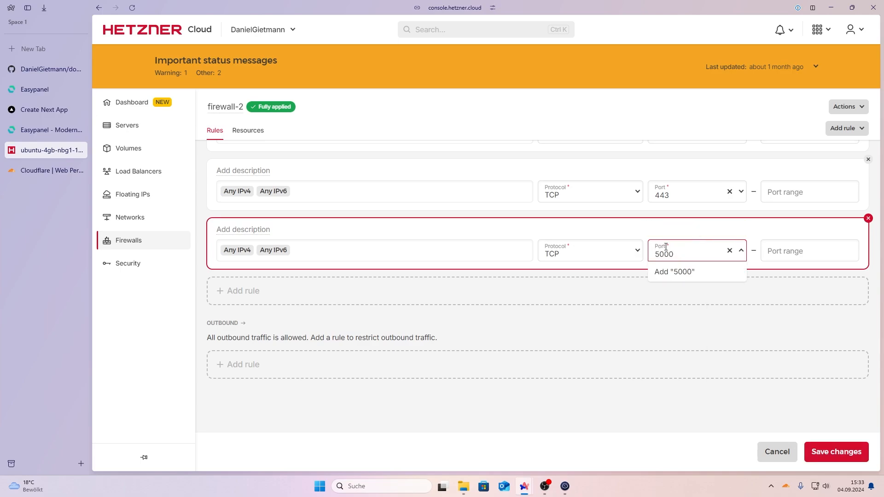
{"action": "key", "text": "Tab"}
{"action": "type", "text": "5010"}
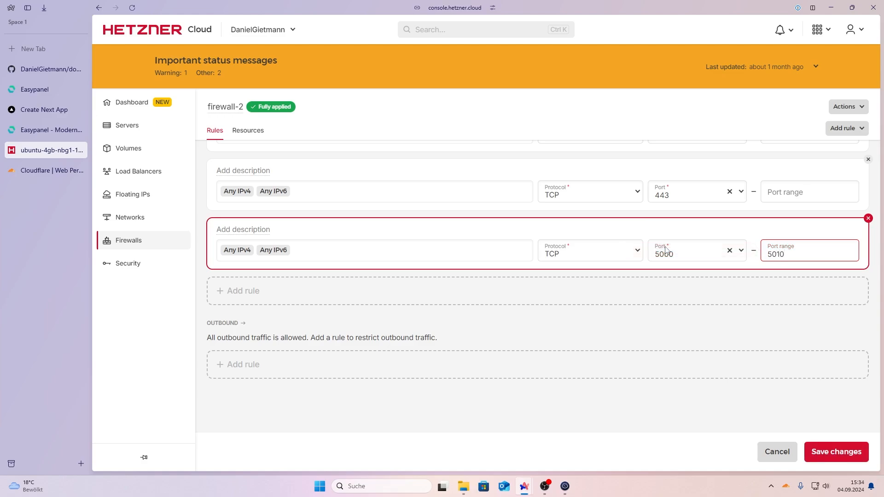
{"action": "left_click", "coordinate": [832, 453]}
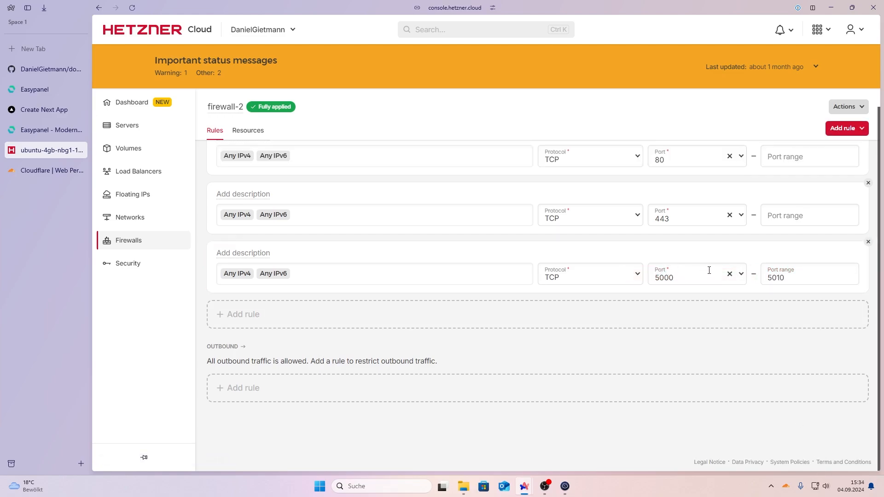
{"action": "left_click", "coordinate": [49, 112]}
Step: Back in Easypanel, reveal and copy test_db's external connection URL
{"action": "left_click", "coordinate": [49, 130]}
{"action": "left_click", "coordinate": [46, 94]}
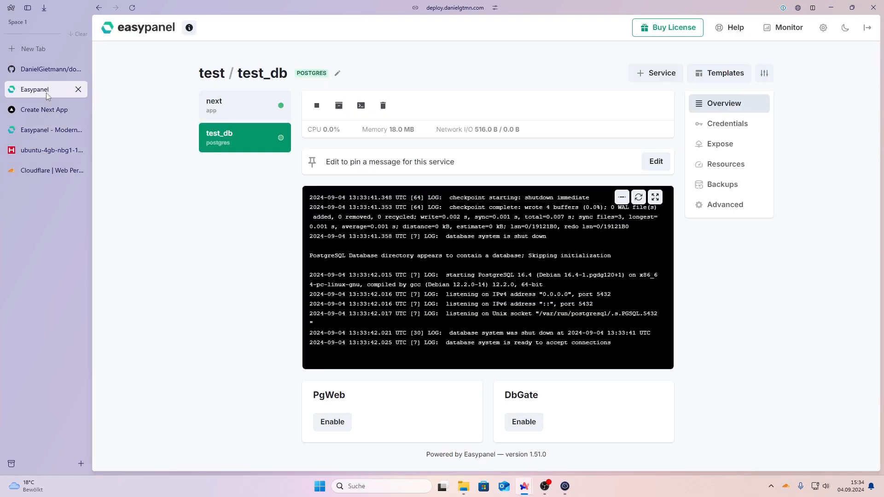
{"action": "left_click", "coordinate": [703, 122]}
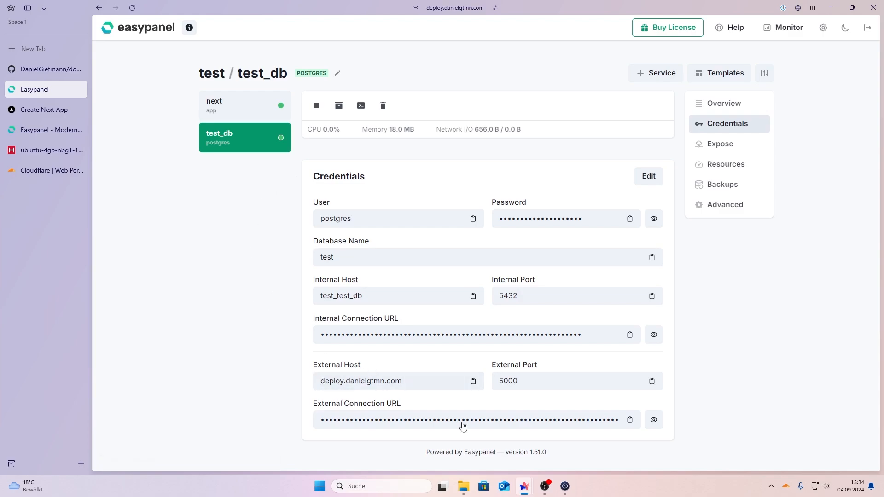
{"action": "left_click", "coordinate": [654, 420]}
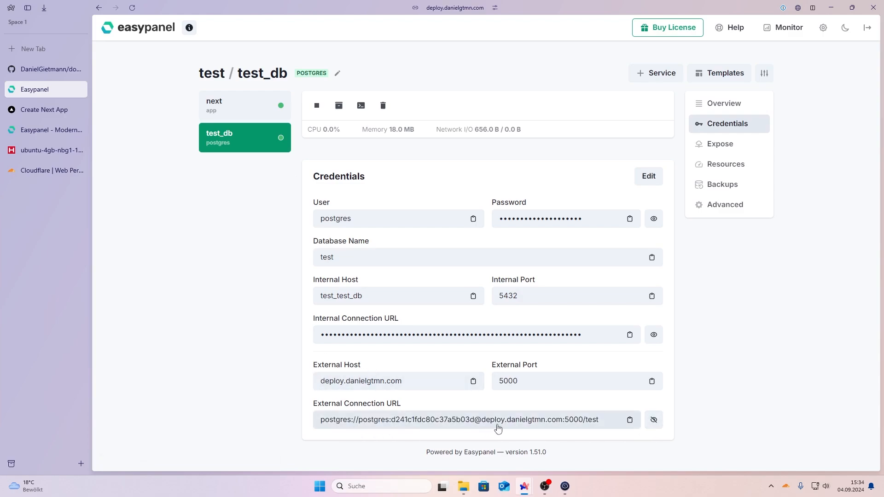
{"action": "left_click_drag", "start_coordinate": [521, 427], "coordinate": [341, 423]}
{"action": "left_click", "coordinate": [401, 426]}
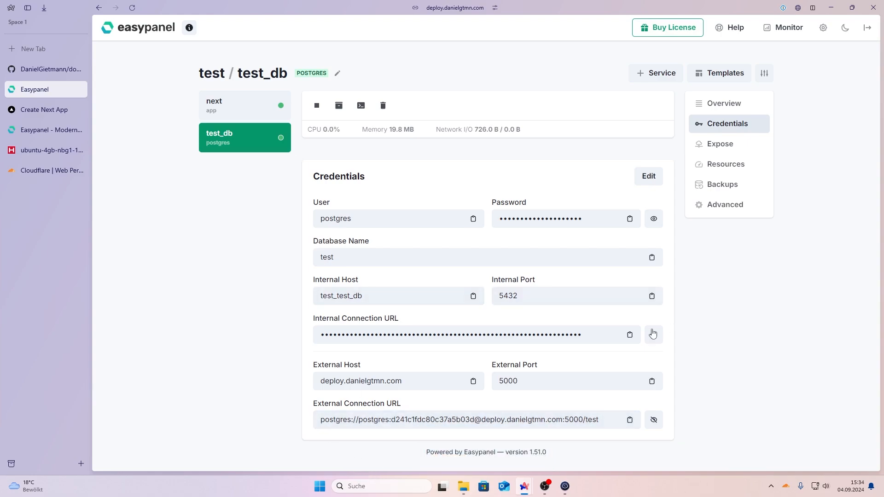
Step: Reveal and copy the internal connection URL, then return to the test project
{"action": "left_click", "coordinate": [633, 339]}
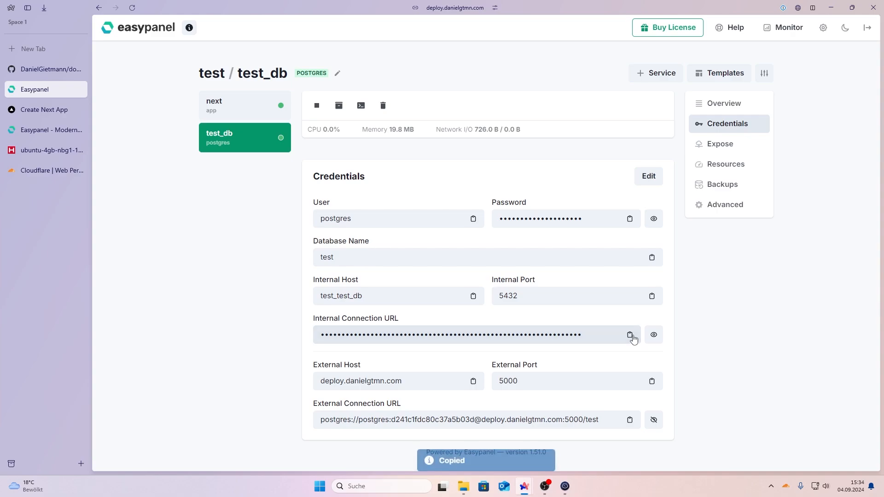
{"action": "left_click", "coordinate": [654, 335]}
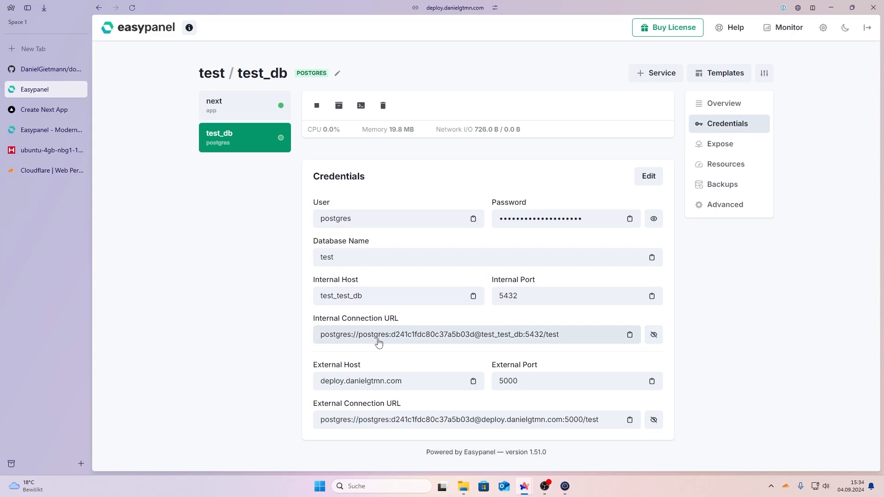
{"action": "left_click", "coordinate": [284, 95]}
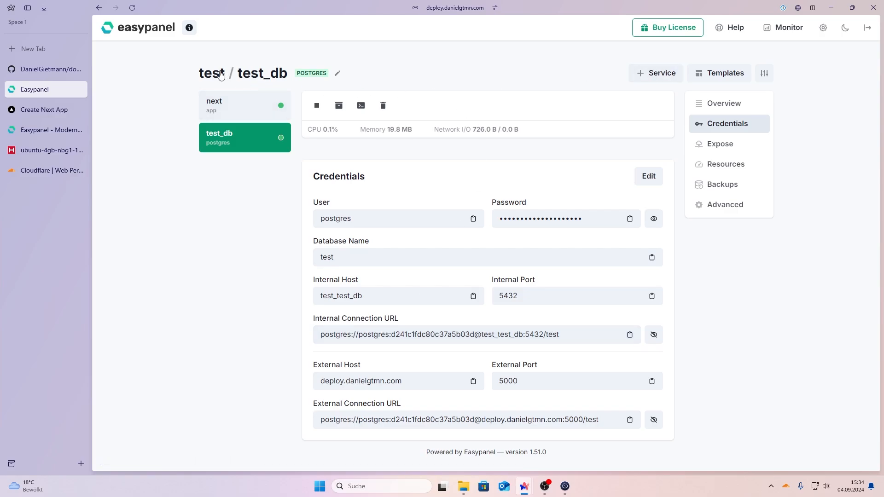
{"action": "left_click", "coordinate": [705, 73]}
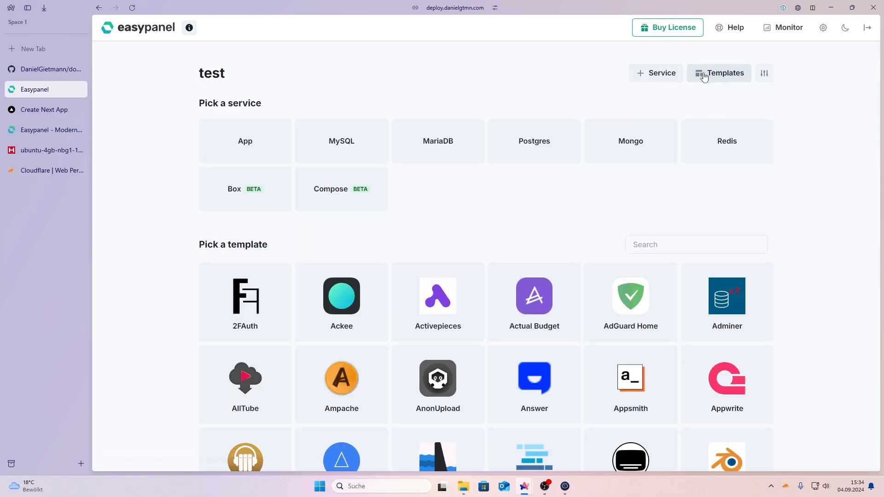
Step: Search the service templates for 'uma'
{"action": "scroll", "coordinate": [114, 343], "scroll_direction": "down", "scroll_amount": 3}
{"action": "scroll", "coordinate": [115, 344], "scroll_direction": "down", "scroll_amount": 3}
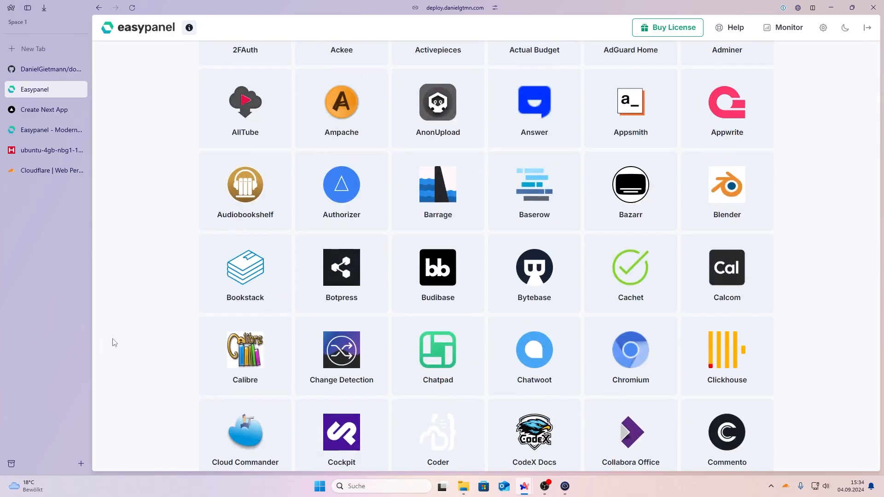
{"action": "scroll", "coordinate": [115, 344], "scroll_direction": "down", "scroll_amount": 9}
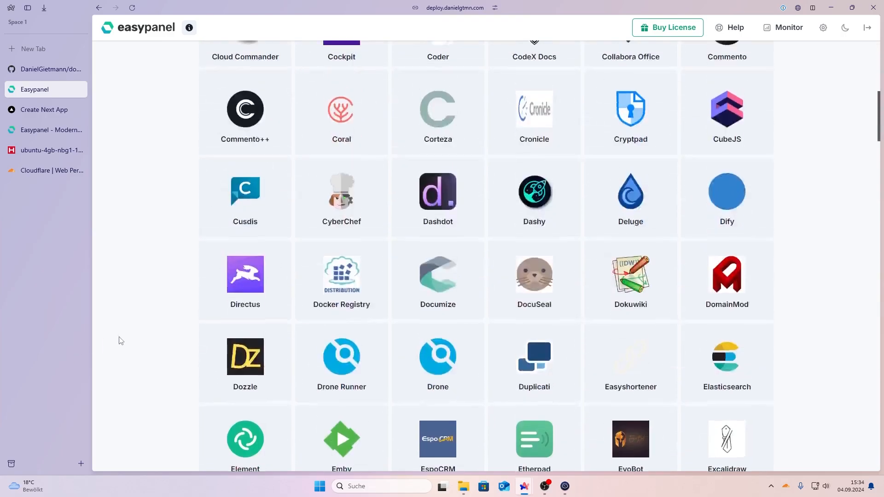
{"action": "scroll", "coordinate": [267, 308], "scroll_direction": "up", "scroll_amount": 15}
{"action": "left_click", "coordinate": [642, 247]}
{"action": "type", "text": "u"}
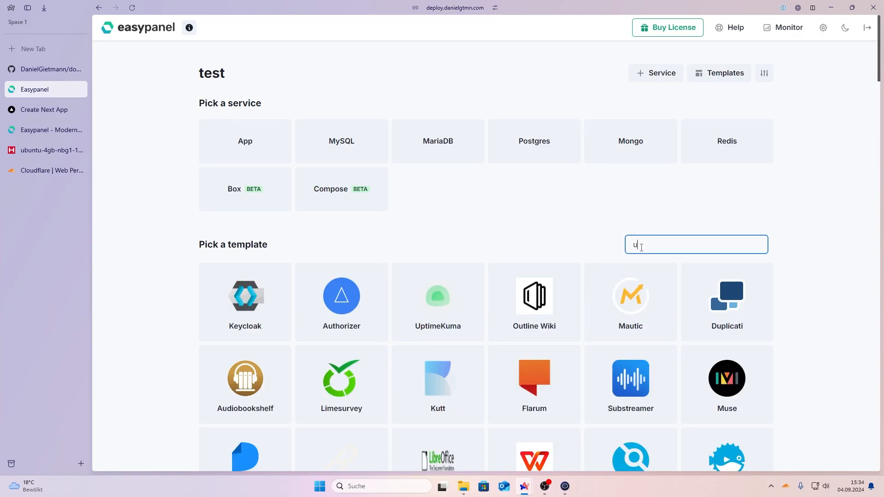
{"action": "type", "text": "ma"}
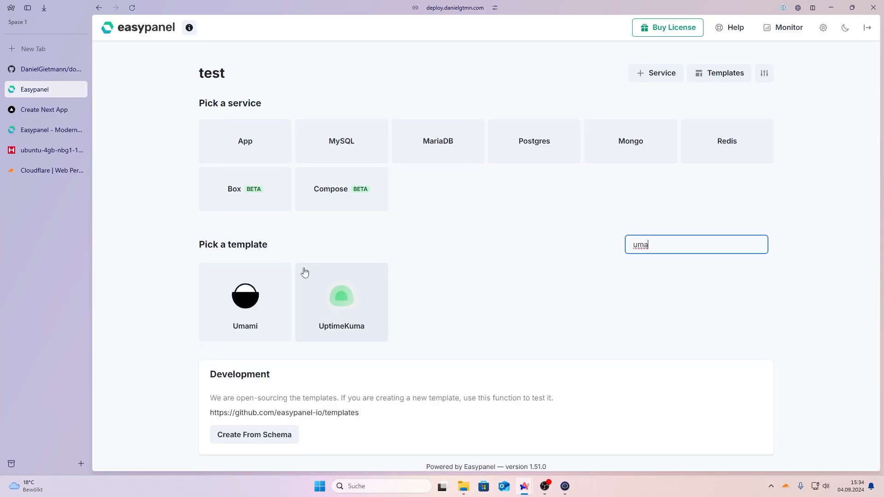
Step: Create the Umami template with default settings and go to the project
{"action": "left_click", "coordinate": [277, 278]}
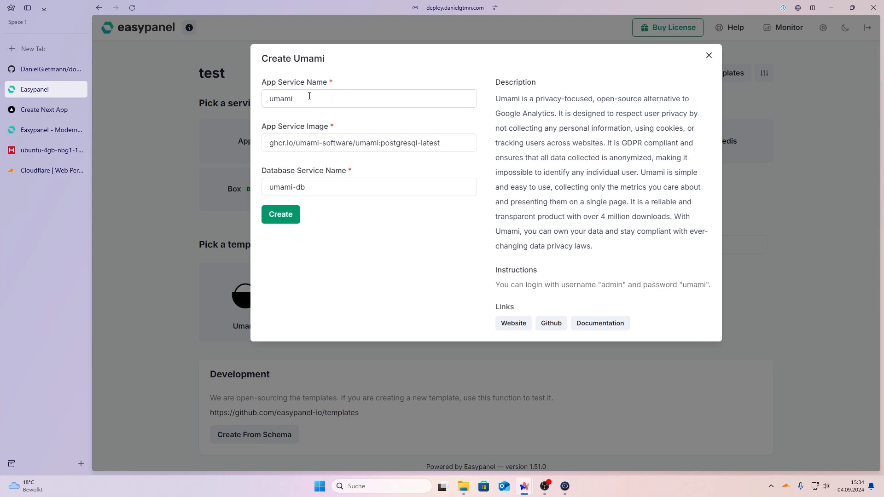
{"action": "left_click_drag", "start_coordinate": [327, 143], "coordinate": [438, 148]}
{"action": "left_click", "coordinate": [444, 164]}
{"action": "left_click", "coordinate": [291, 216]}
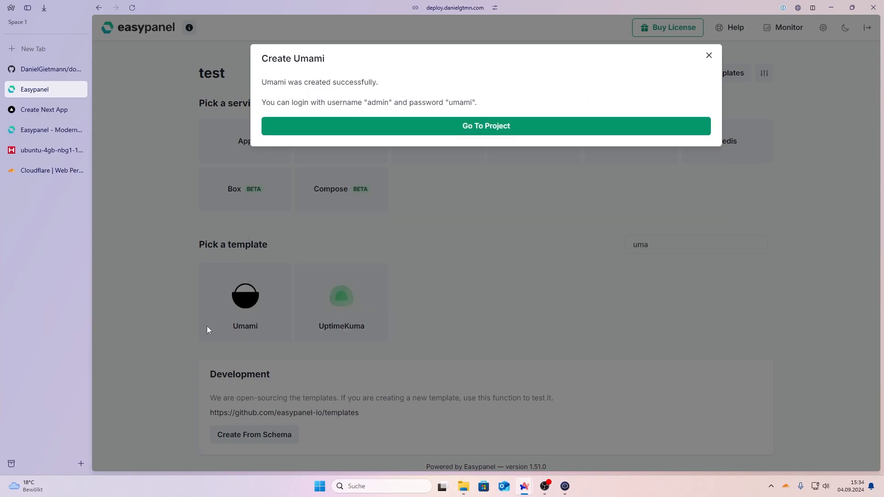
{"action": "left_click", "coordinate": [445, 131]}
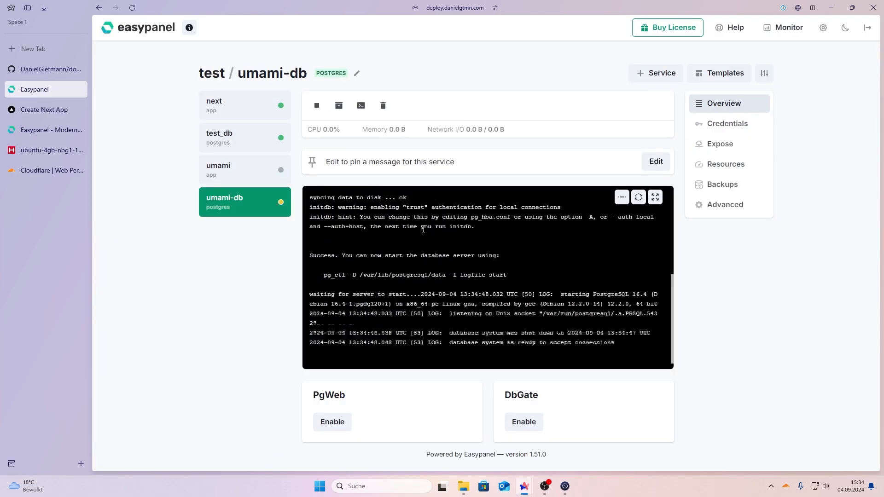
Step: Check the umami app's deployments, then open its test-umami.vigk6y.easypanel.host domain
{"action": "left_click", "coordinate": [256, 184]}
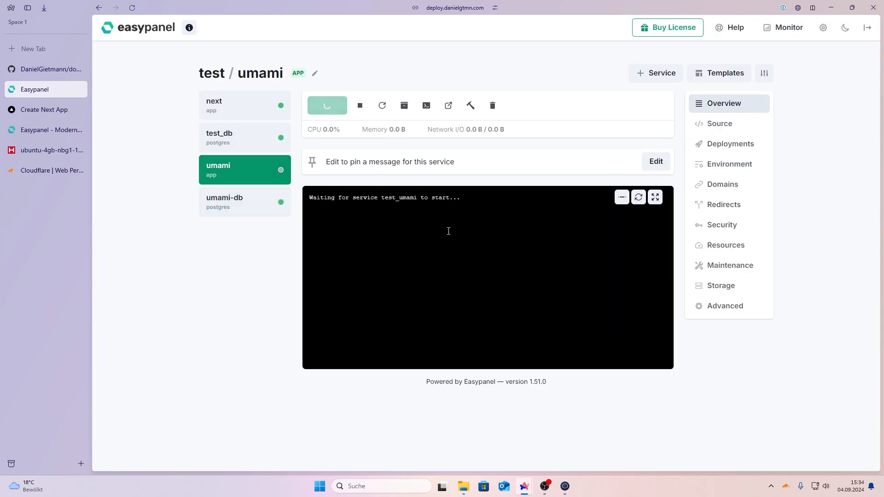
{"action": "left_click", "coordinate": [727, 144]}
{"action": "left_click", "coordinate": [729, 105]}
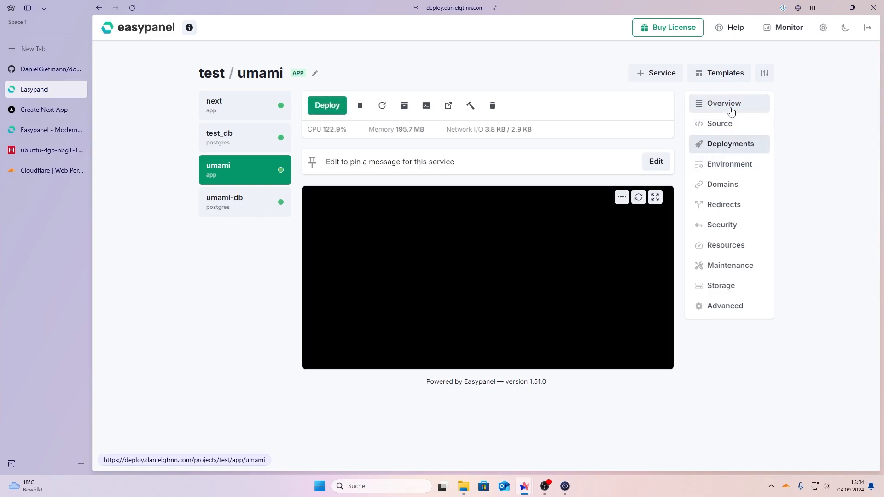
{"action": "left_click", "coordinate": [738, 184]}
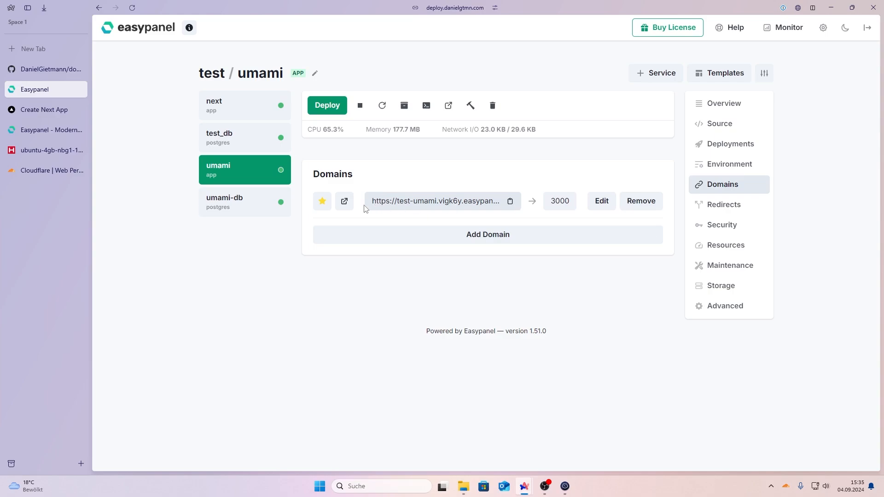
{"action": "left_click", "coordinate": [348, 207]}
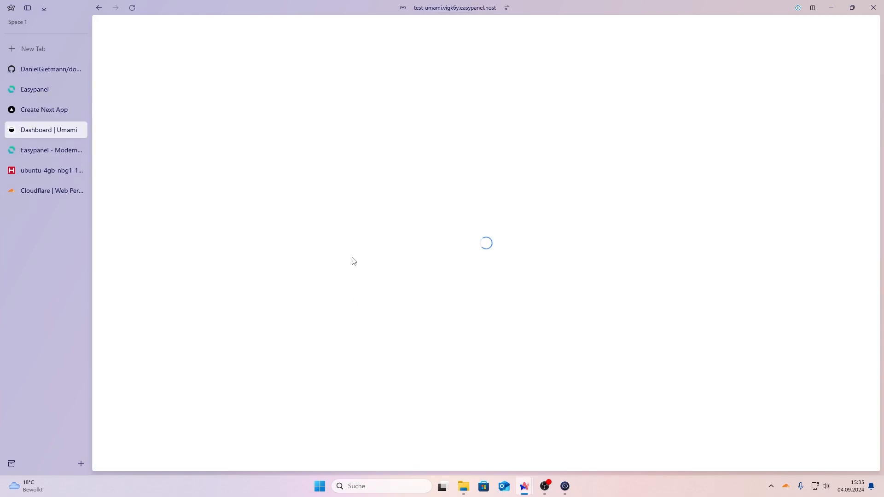
Step: Log into Umami as admin with the default password and dismiss the save-password prompt
{"action": "left_click", "coordinate": [467, 195]}
{"action": "type", "text": "admin"}
{"action": "key", "text": "Tab"}
{"action": "type", "text": "umami"}
{"action": "key", "text": "Return"}
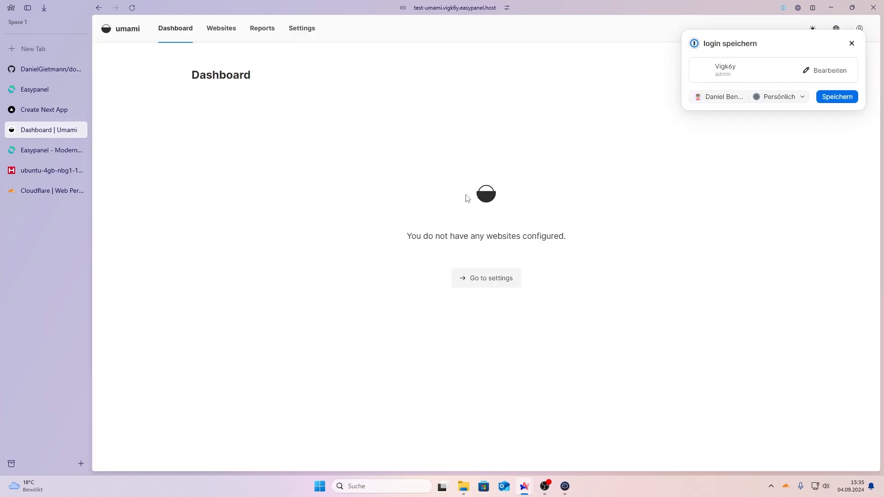
{"action": "left_click", "coordinate": [852, 43]}
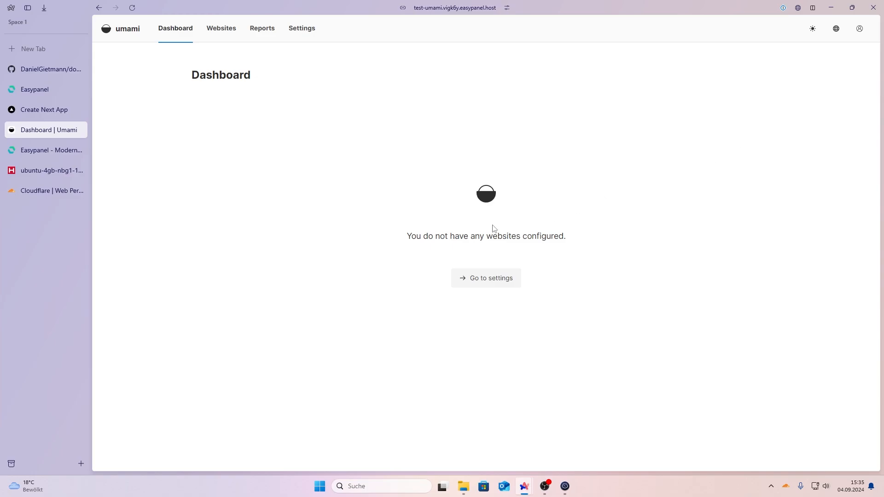